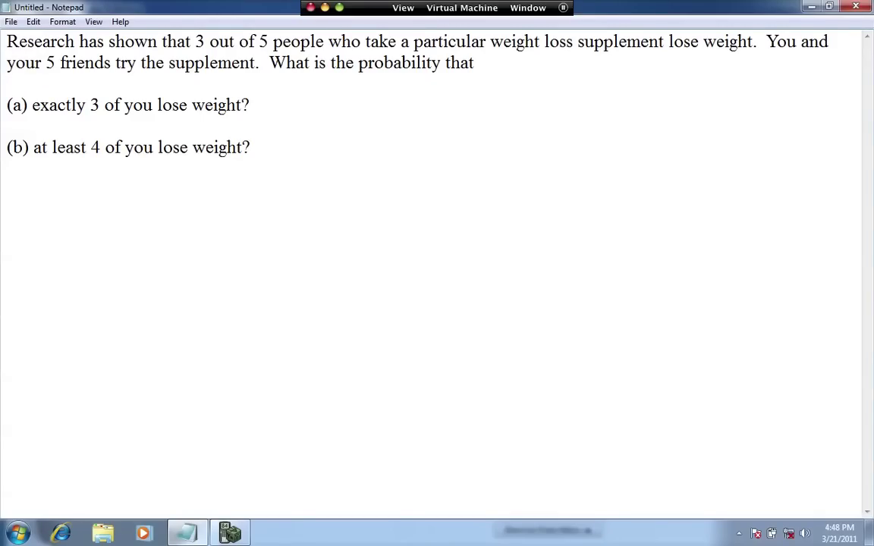
left_click(224, 535)
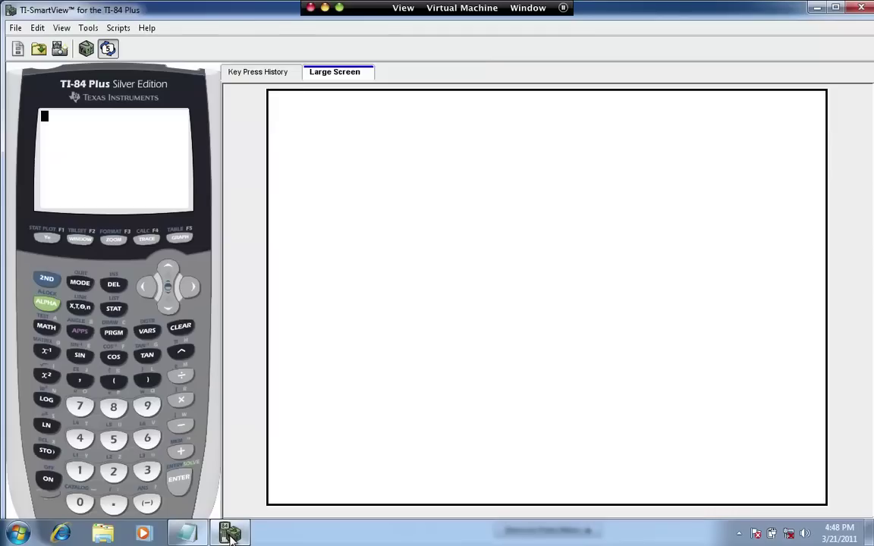
left_click(186, 534)
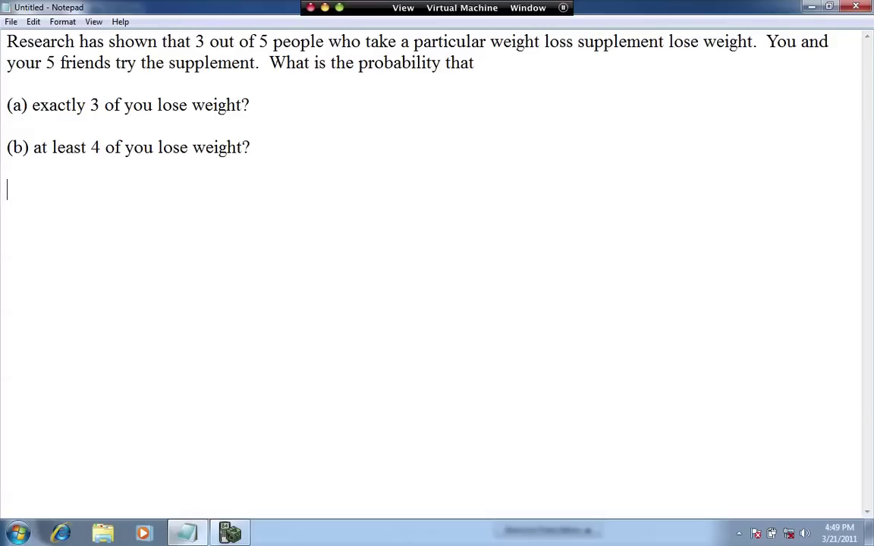
Step: Make room below question (a) and write "n = 6" on the line directly under it
key("ctrl+Home")
left_click(7, 126)
key("Return")
key("Return")
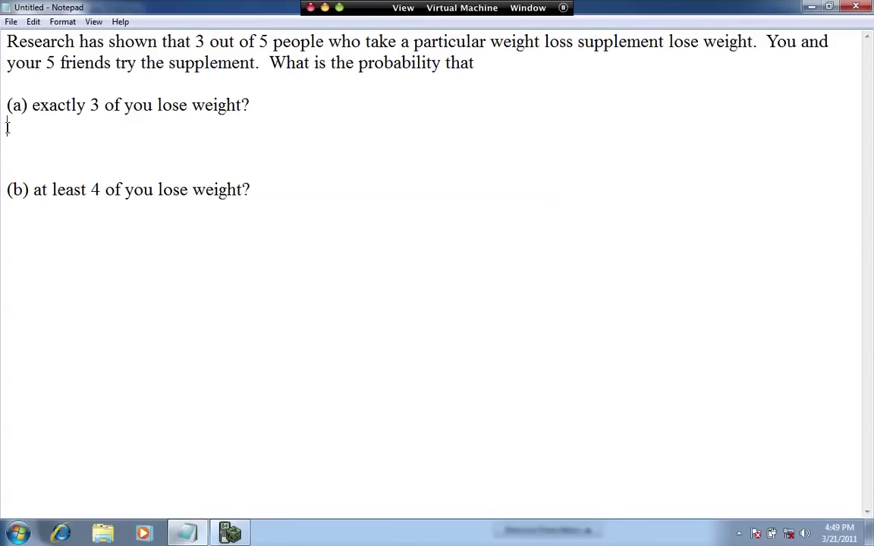
type("n =")
type("6")
key("Return")
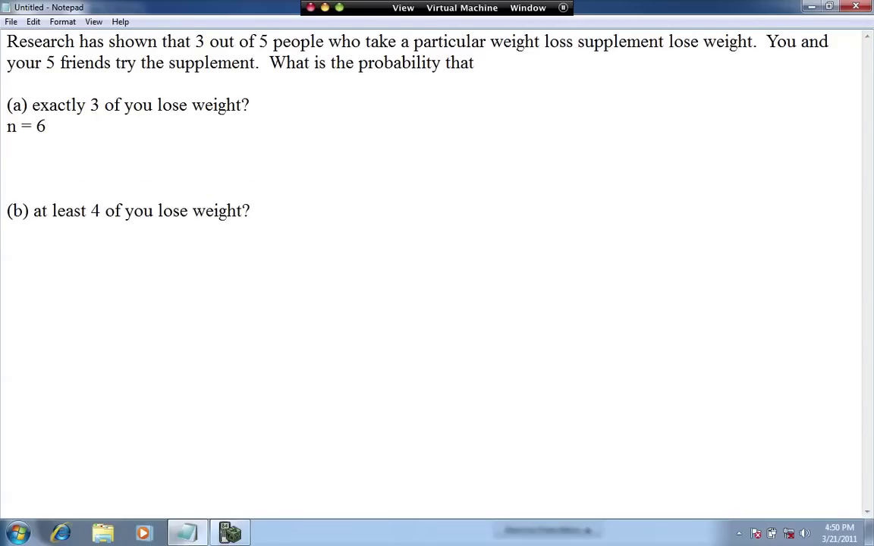
Step: Add the lines "p = 3/5 = .6" and "s = 3" below the n value for question (a)
type("p =")
type("3/5 = .6")
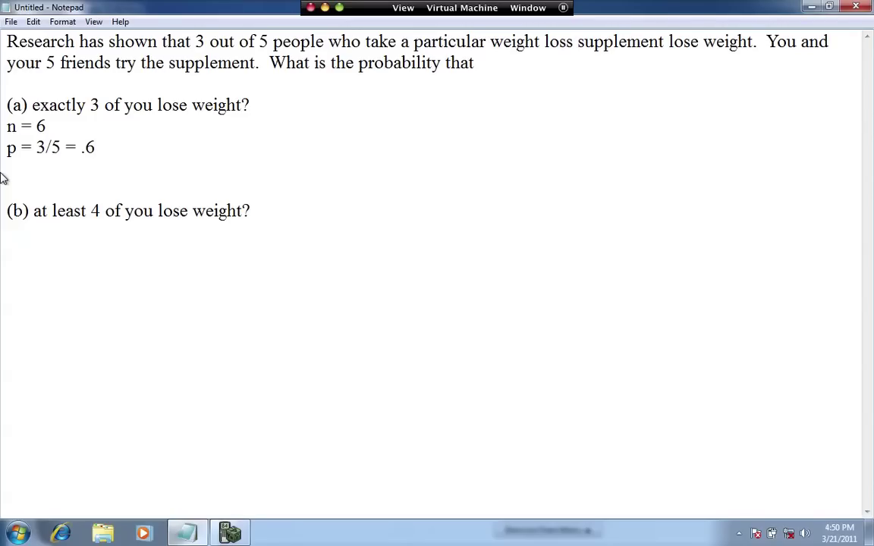
key("Return")
type("s =")
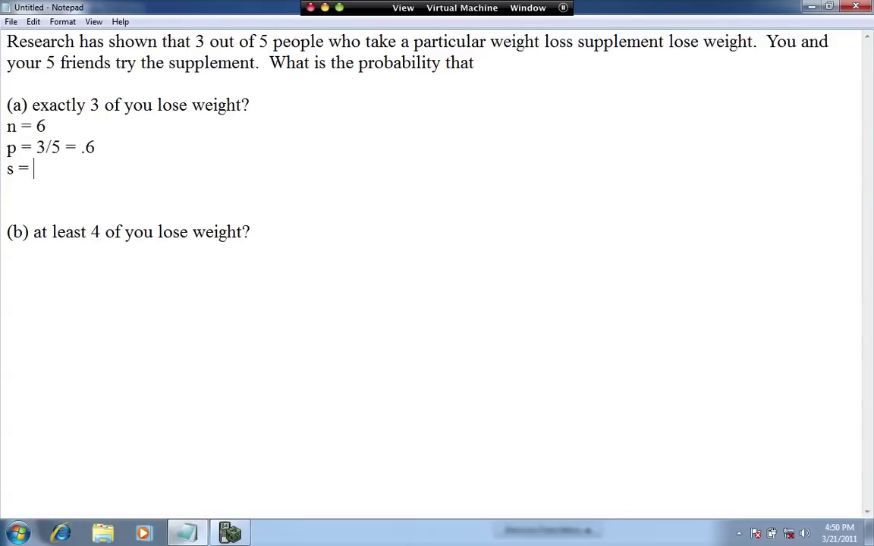
type("3")
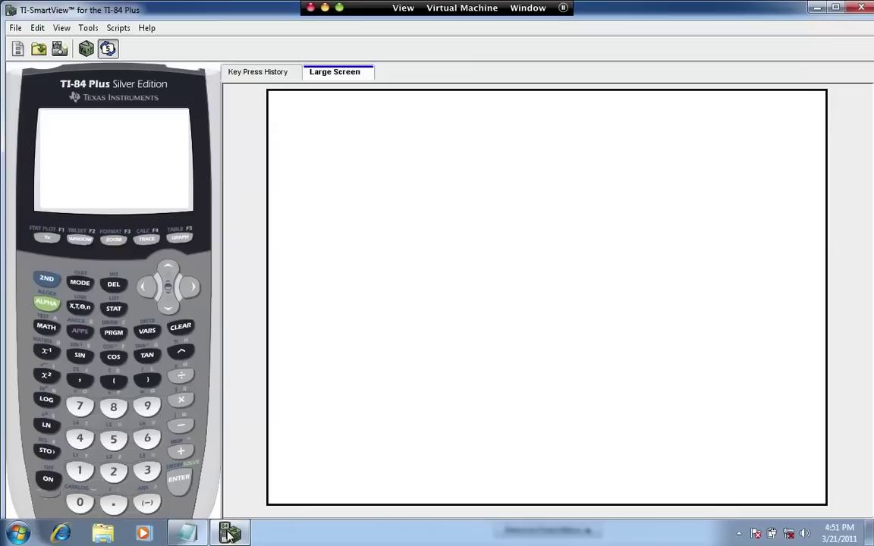
Step: Switch to the TI-SmartView calculator and insert the binompdf( distribution function on the home screen
left_click(230, 533)
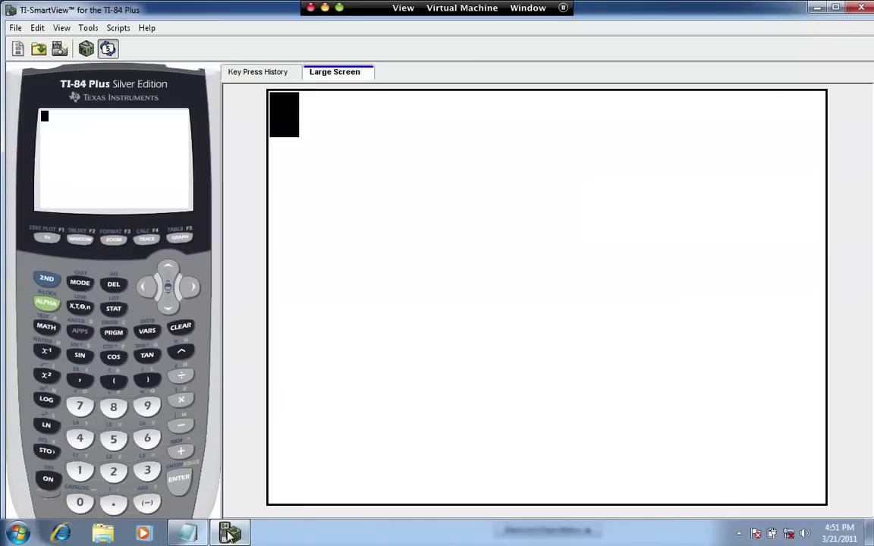
left_click(44, 282)
left_click(140, 332)
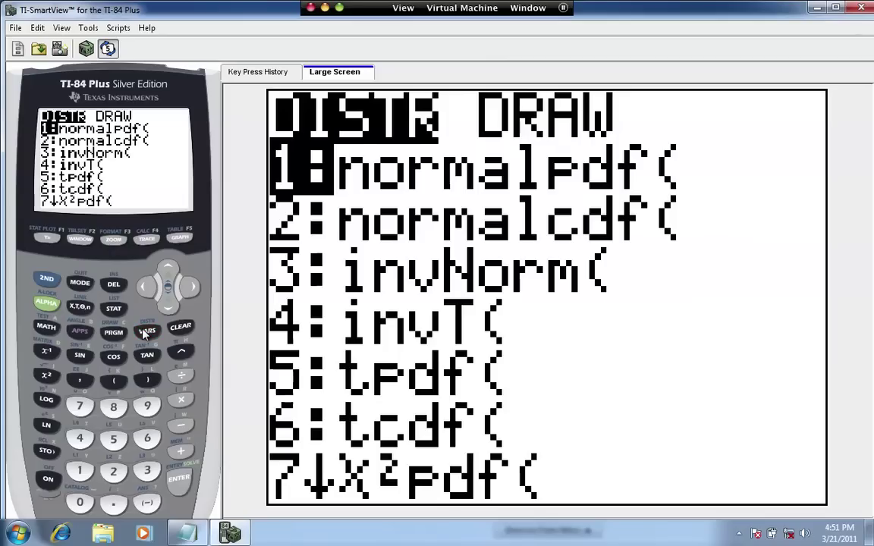
left_click(174, 307)
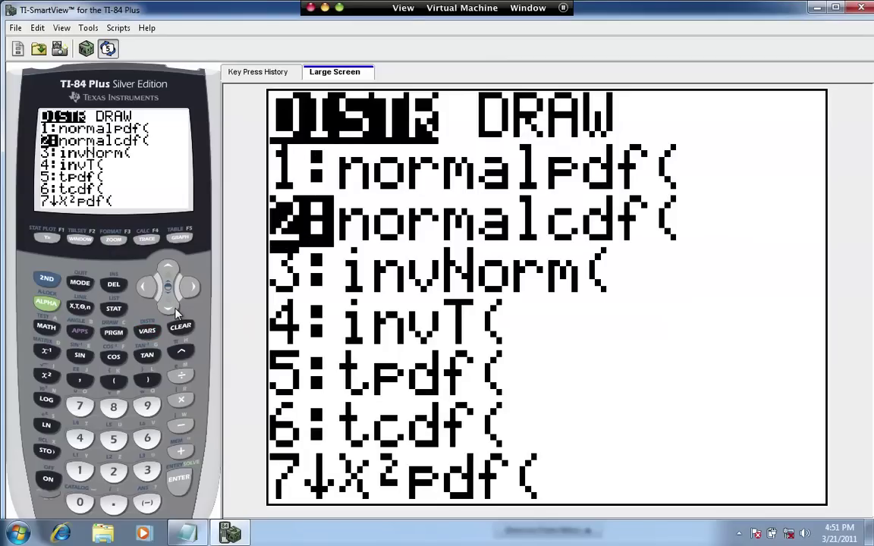
left_click(174, 311)
left_click(174, 312)
left_click(174, 311)
left_click(174, 311)
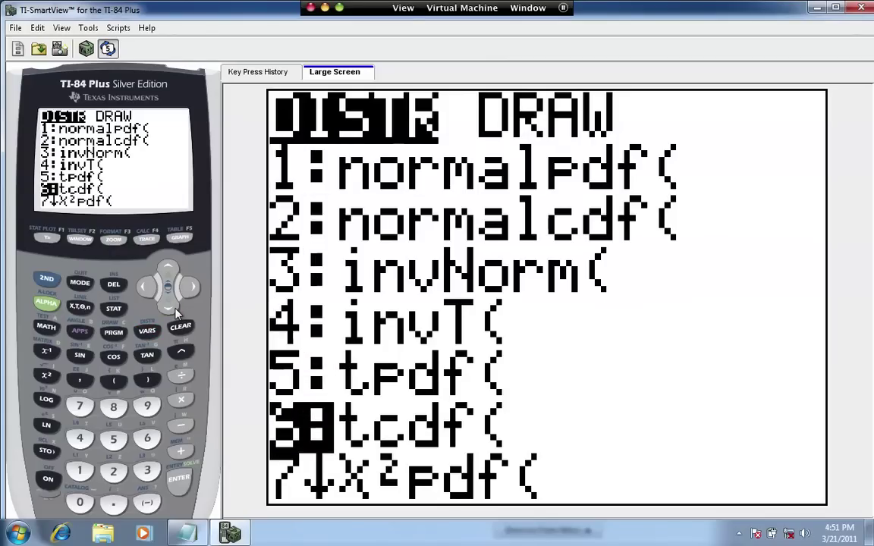
left_click(175, 311)
left_click(175, 311)
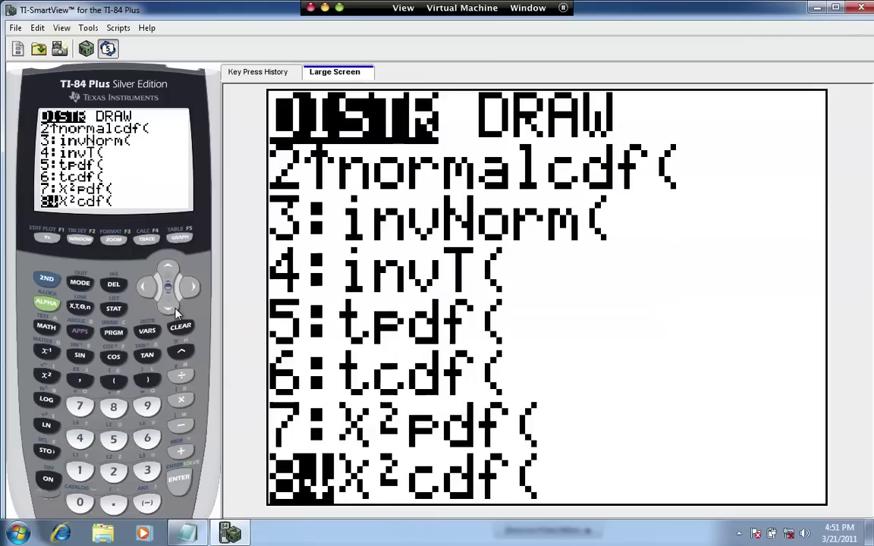
left_click(175, 312)
left_click(175, 312)
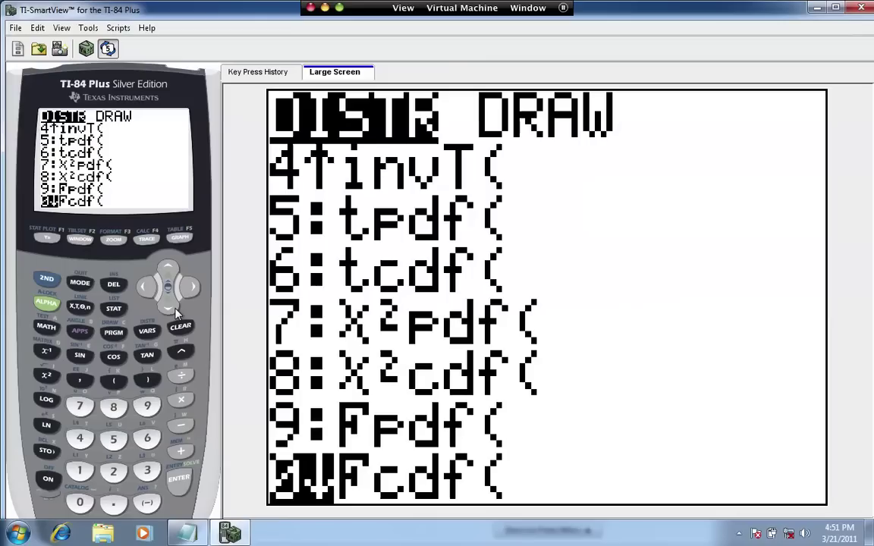
left_click(175, 311)
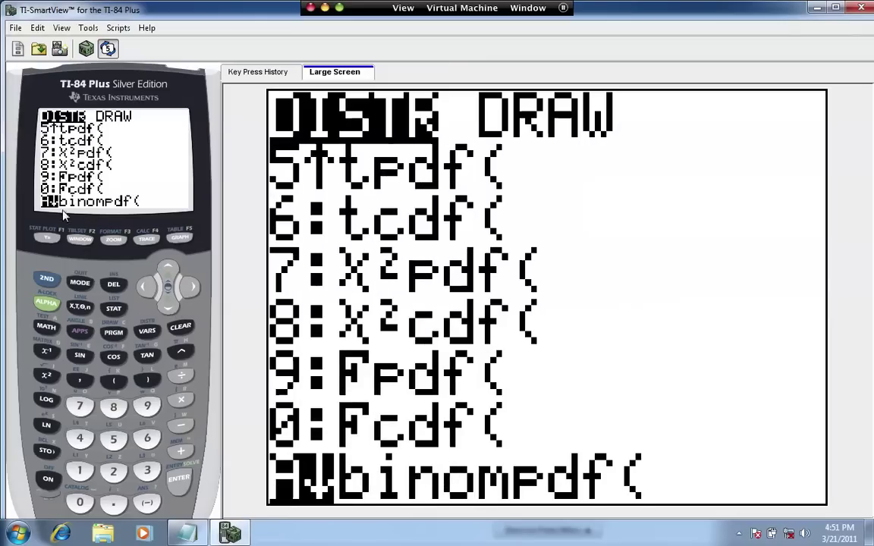
left_click(179, 479)
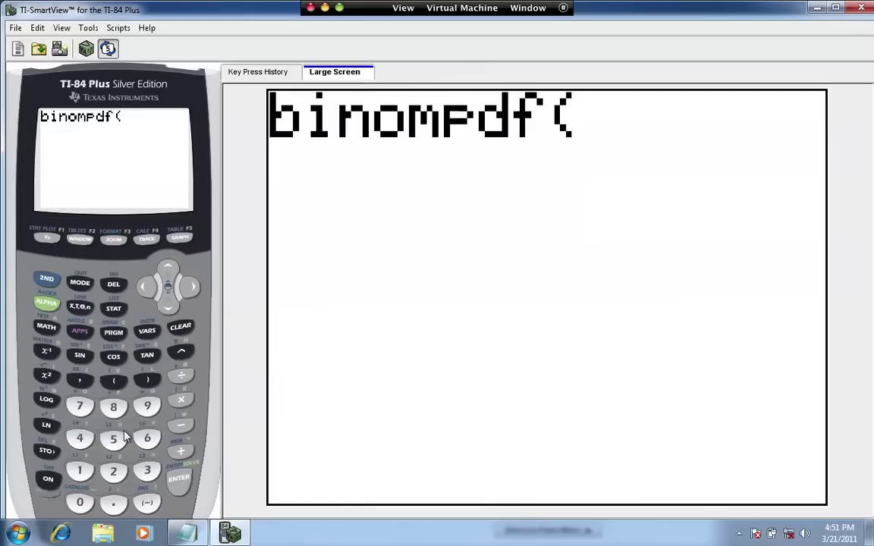
Step: Complete the function as binompdf(6,.6,3) and evaluate it
left_click(147, 439)
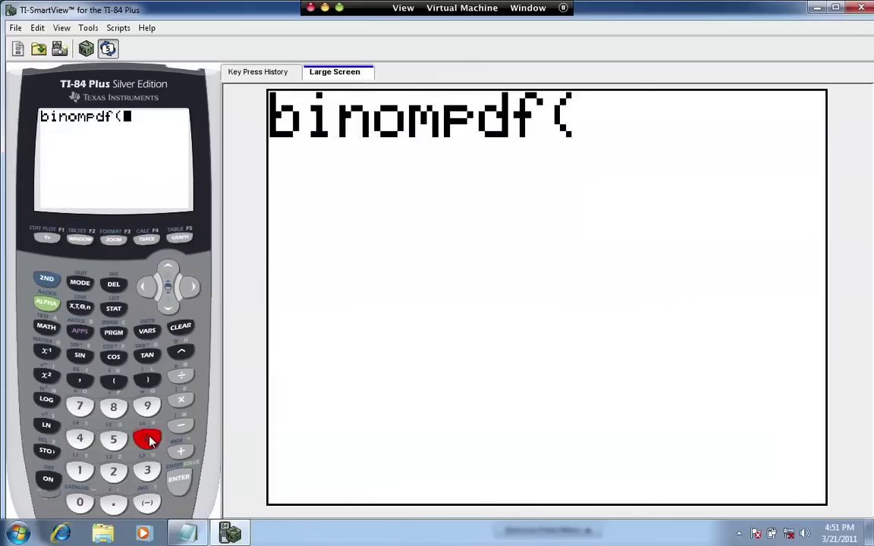
left_click(80, 380)
left_click(113, 504)
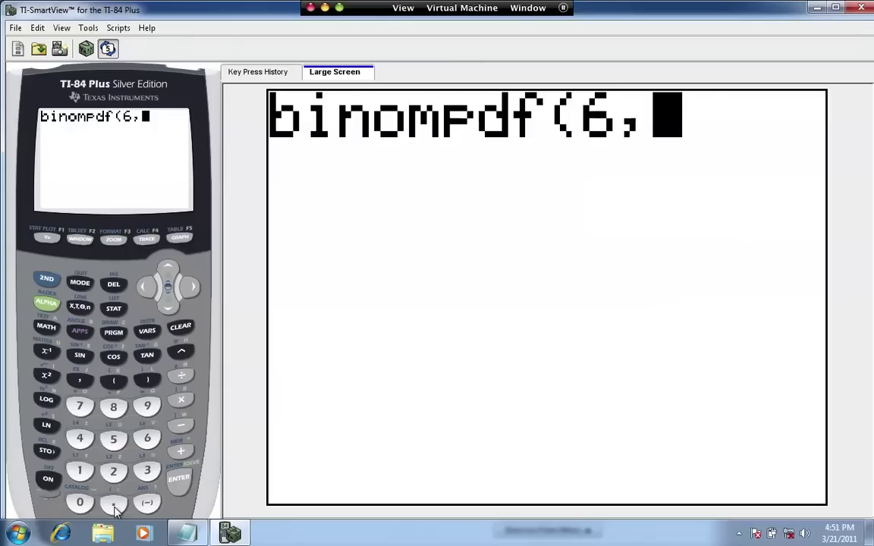
left_click(147, 438)
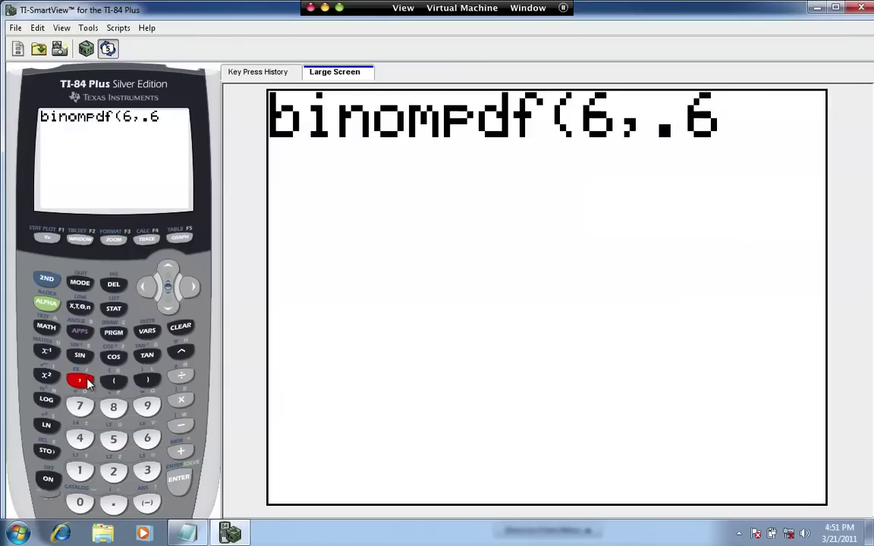
left_click(80, 380)
left_click(148, 471)
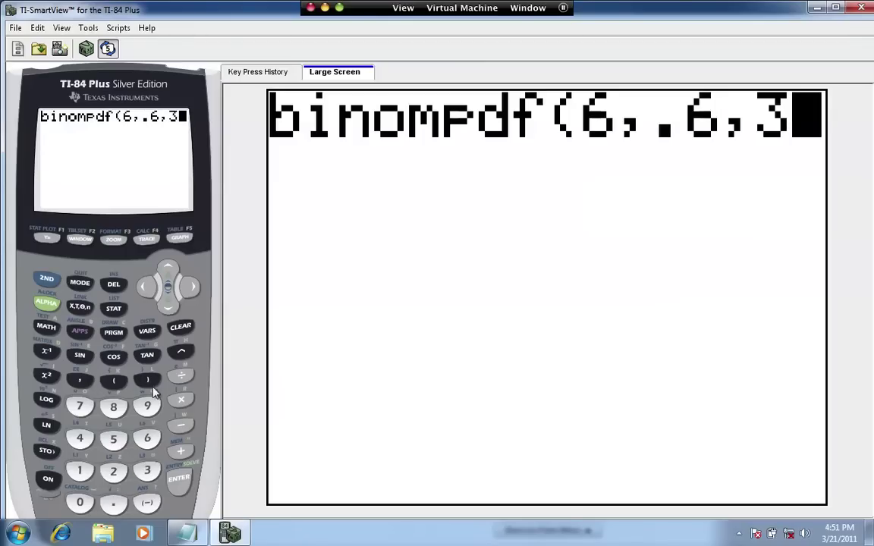
left_click(147, 380)
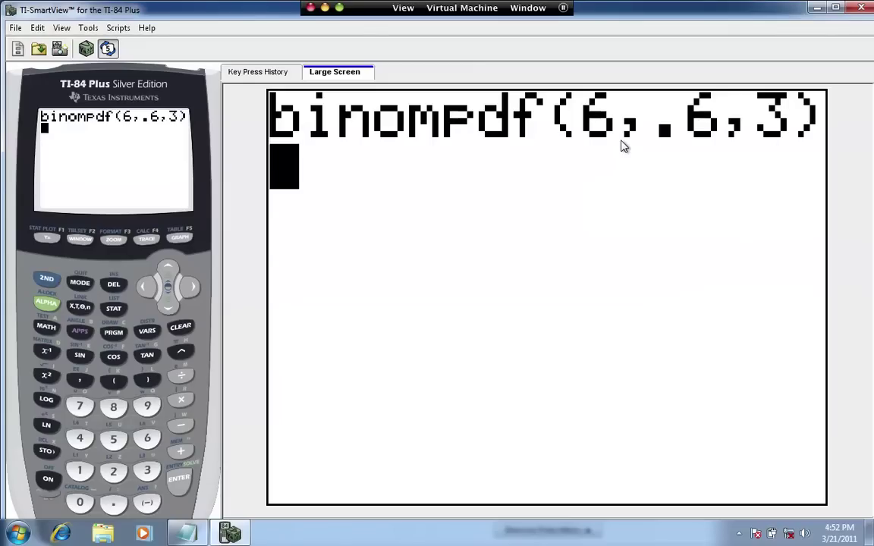
left_click(182, 488)
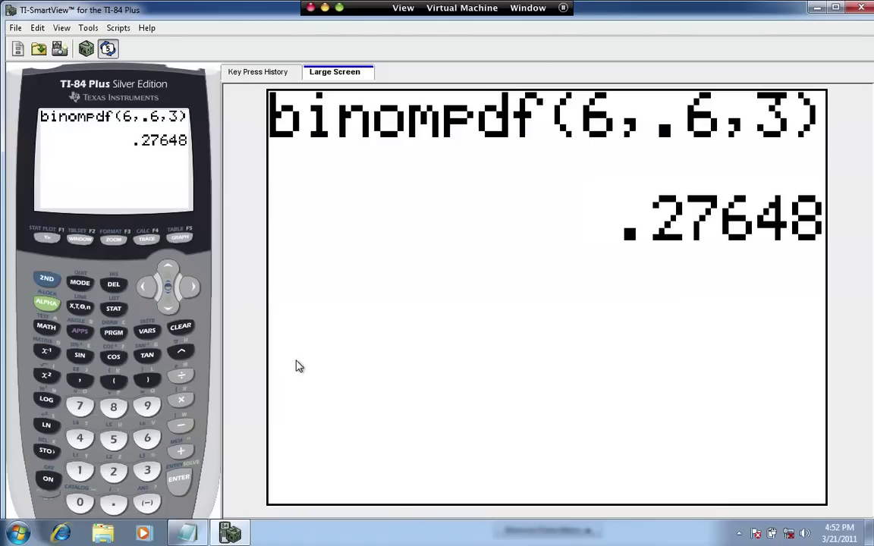
Step: Switch back to Notepad and write ".2765 = 27.65%" below "s = 3", leaving one blank line between them
left_click(199, 529)
key("Return")
key("Return")
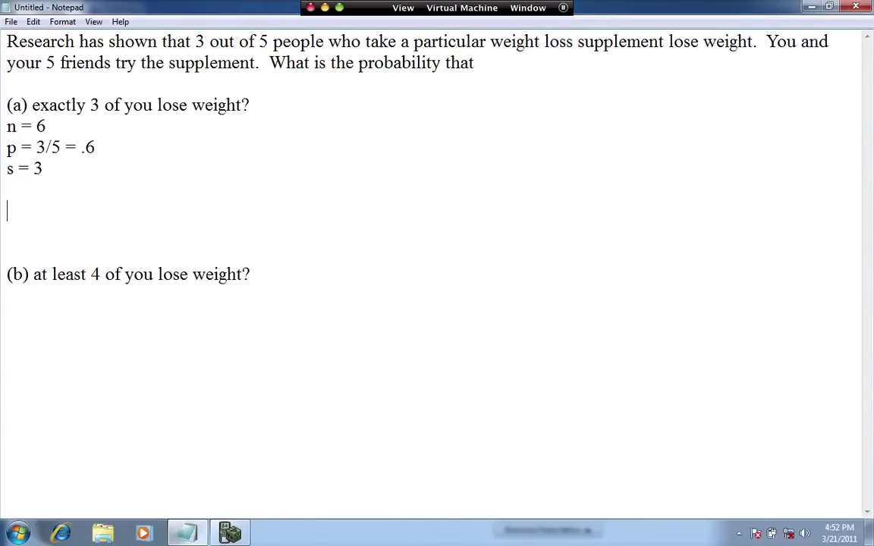
type(".2765 = 27.65%")
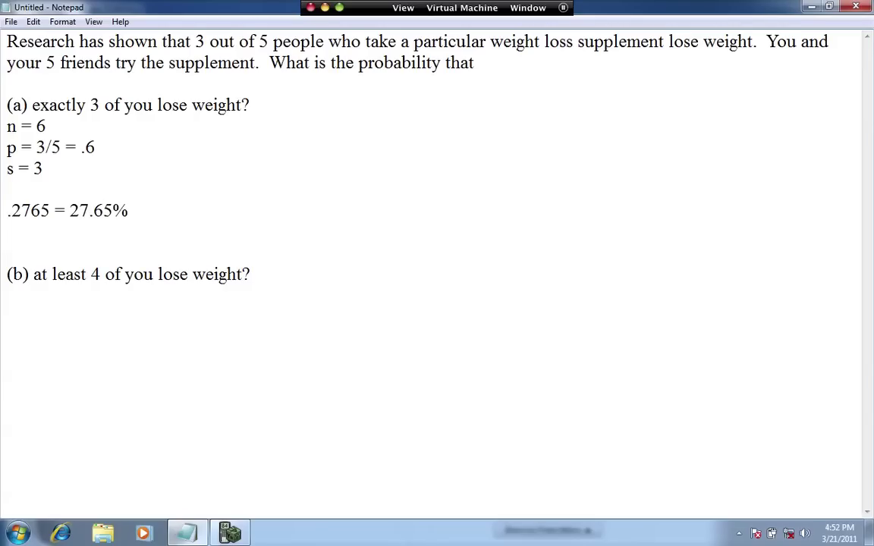
Step: Add the answer sentence "The probability that 3 people lose weight is 27.65%." on the line below the percentage
key("Return")
type("The prop")
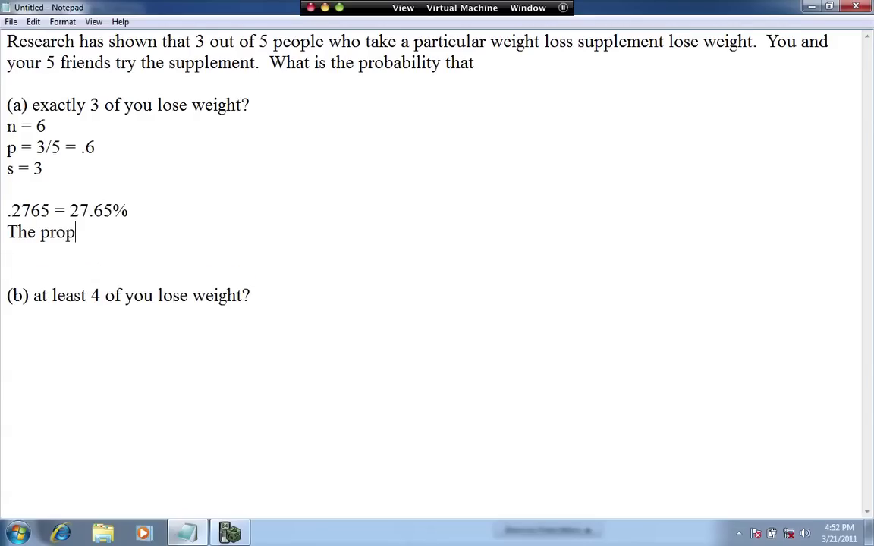
key("BackSpace")
type("bability that ")
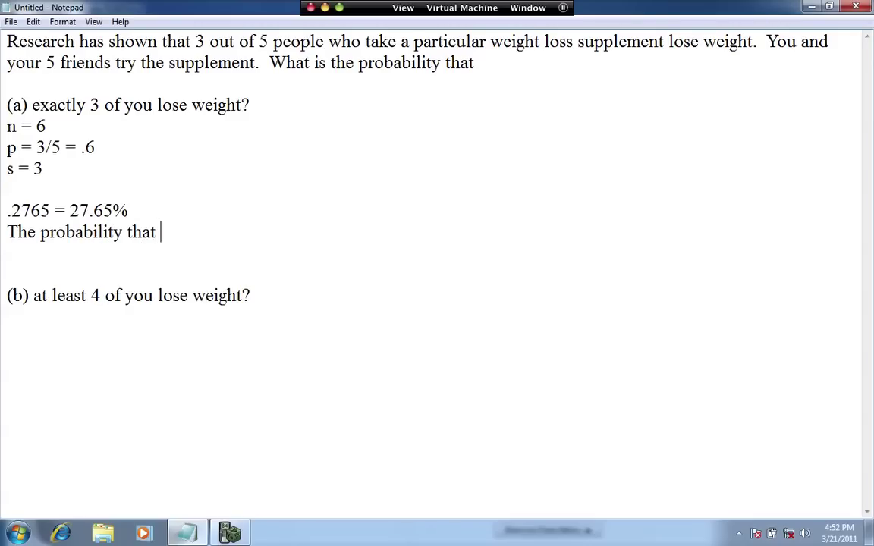
type("3 people lost")
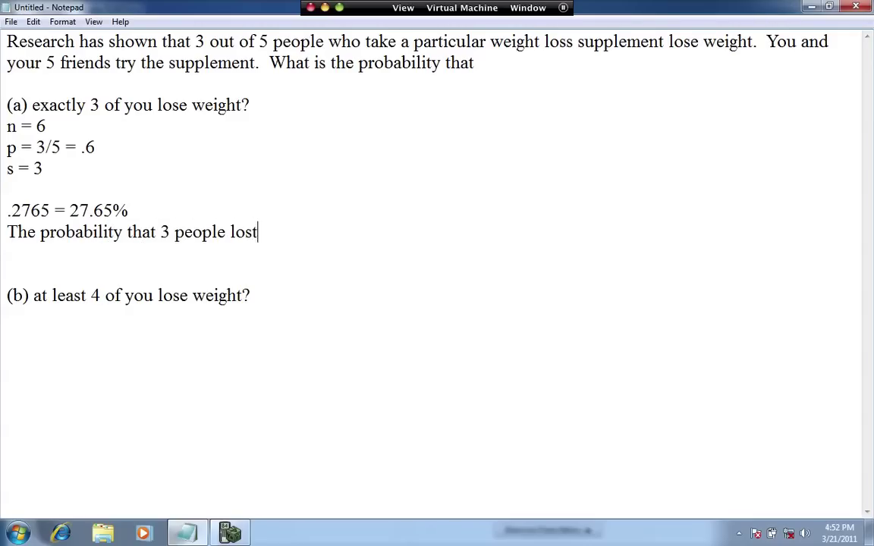
key("BackSpace")
type("e wi")
key("BackSpace")
type("eight i")
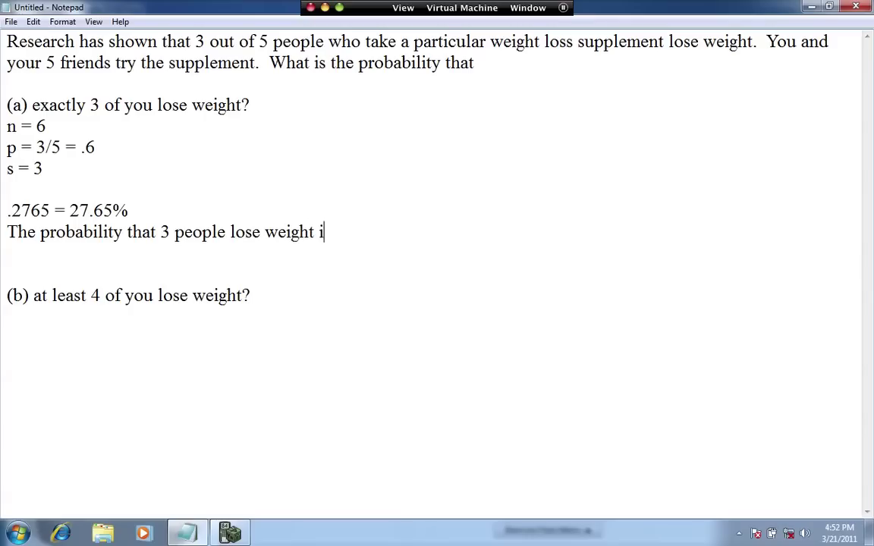
type("s 27.65%.")
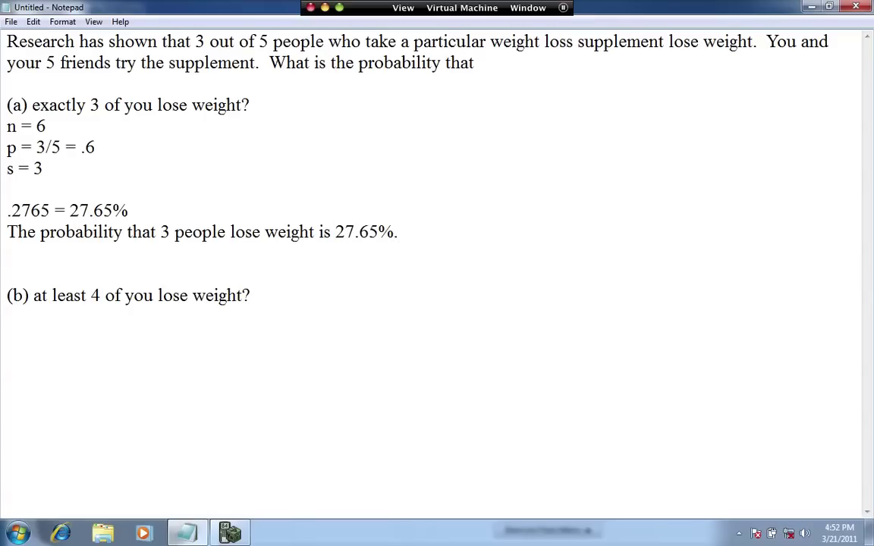
Step: Write "n = 6" and "p = 3/5 = .6" on separate lines directly under question (b)
key("Down")
key("Down")
key("Down")
key("Down")
left_click_drag(32, 295, 100, 295)
left_click(8, 338)
type("n")
type(" = ")
type("6 ")
type("p = ")
type("3/5")
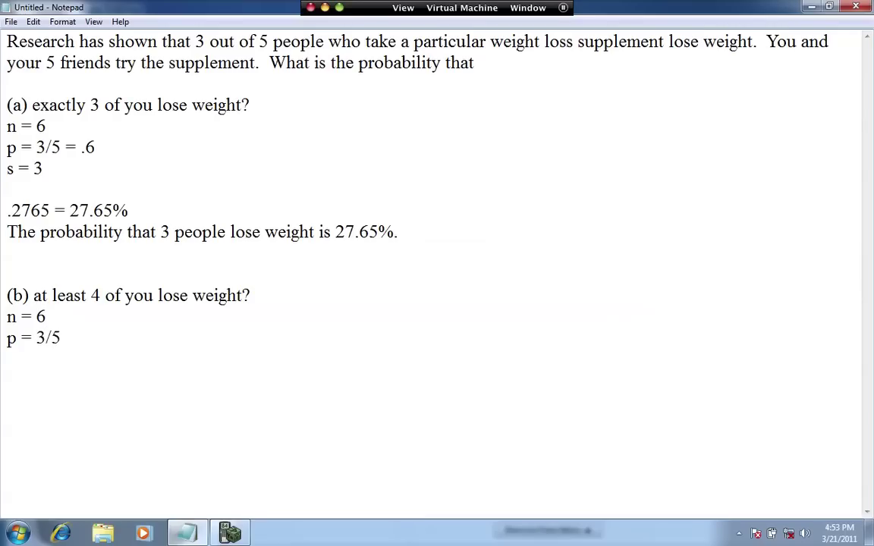
type(" = .6")
Step: Add the line "s = 4, 5, 6" below the p value for question (b)
key("Return")
type("s =")
type("4, 5, ")
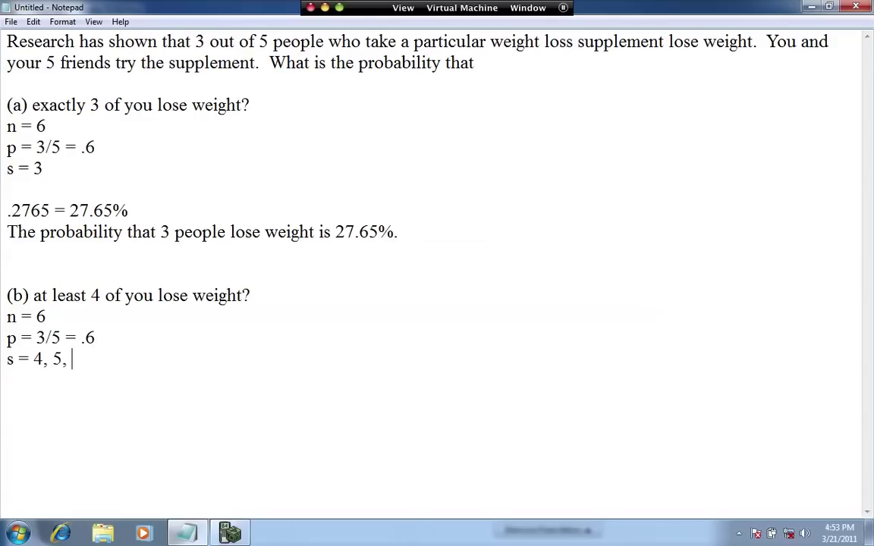
type("6")
Step: Switch to the TI-SmartView calculator and insert a new binompdf( function below the previous result
left_click(230, 533)
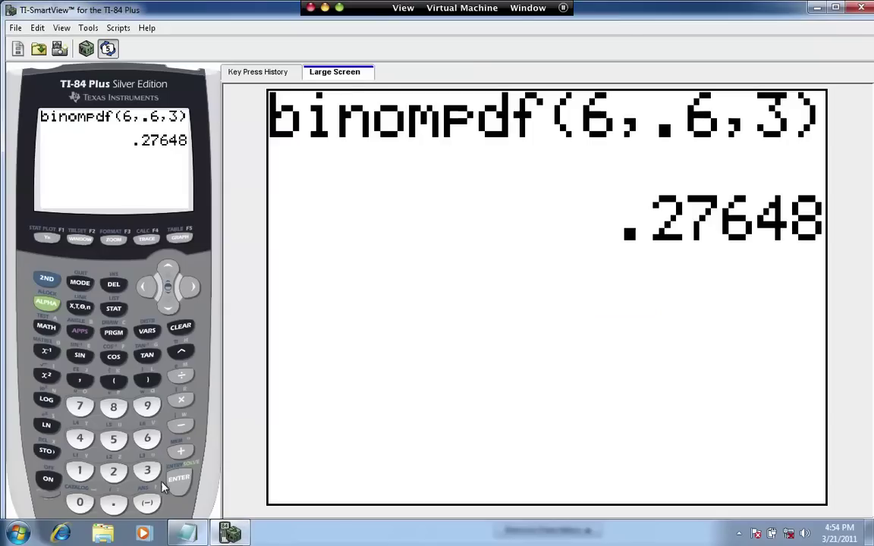
left_click(41, 279)
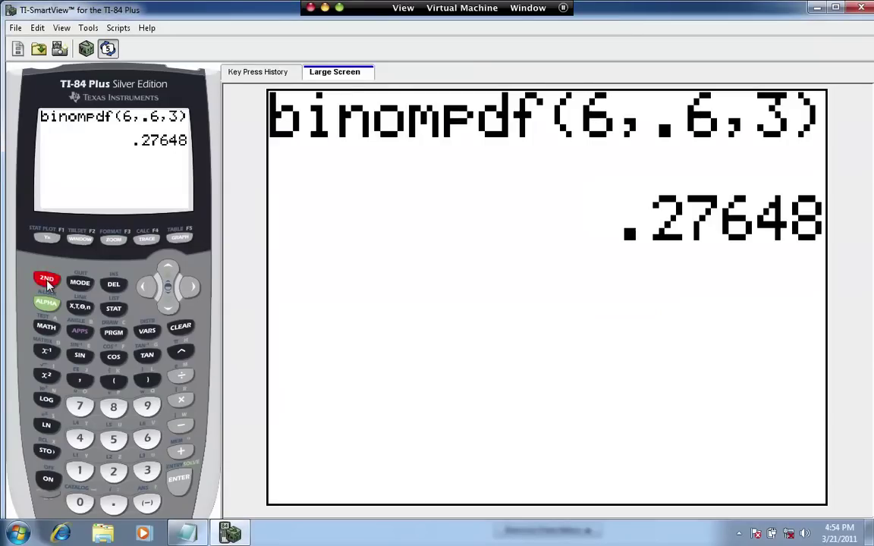
left_click(148, 331)
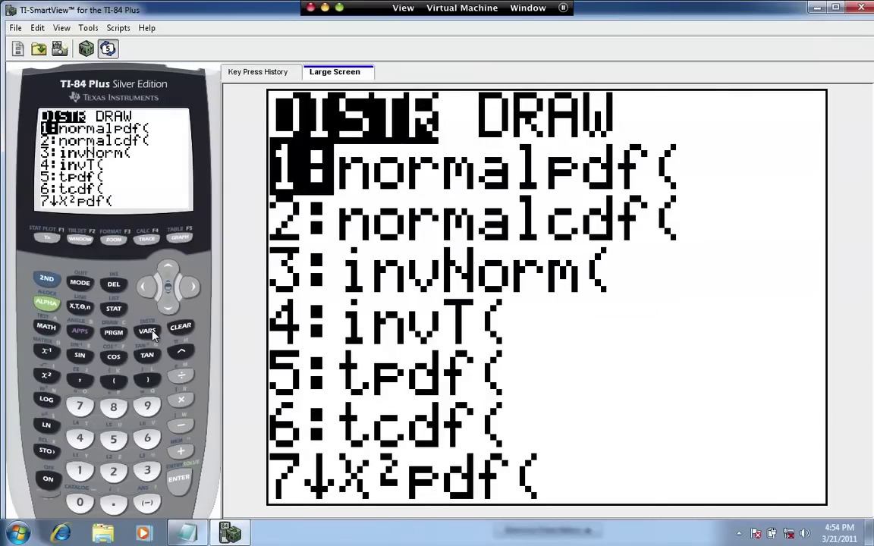
left_click(46, 303)
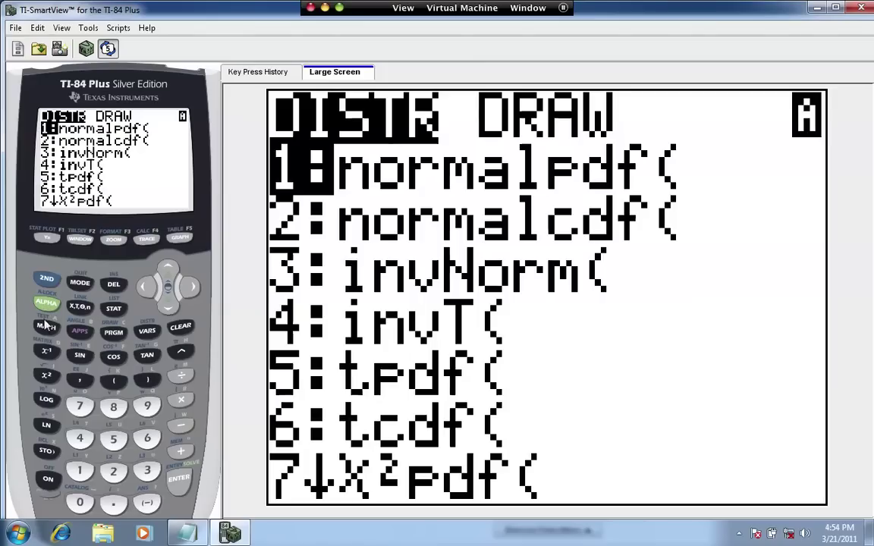
left_click(46, 328)
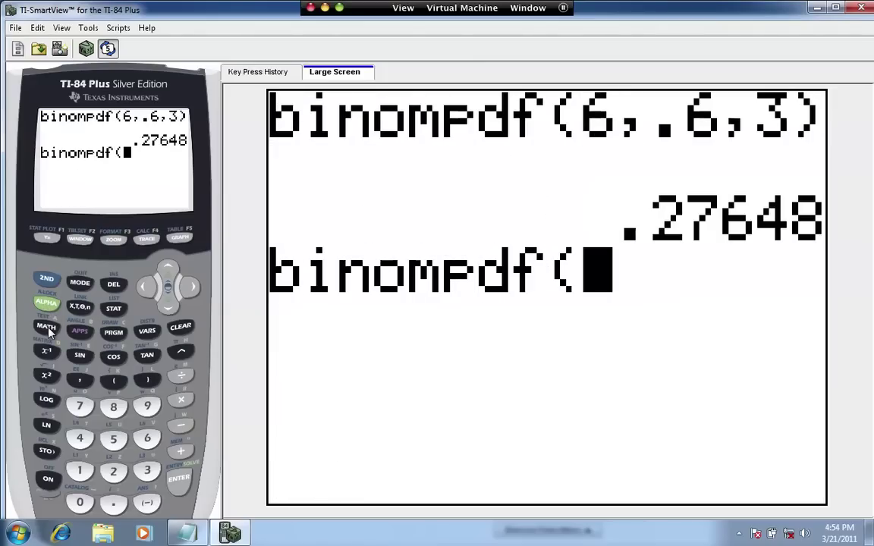
Step: Complete the new binompdf function with the arguments 6, .6 and 4 and close its parenthesis
type("6")
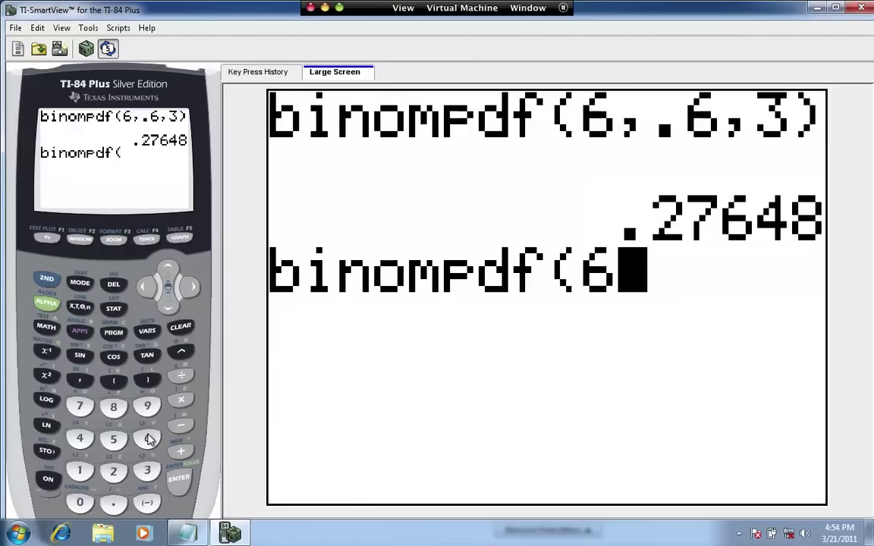
left_click(84, 382)
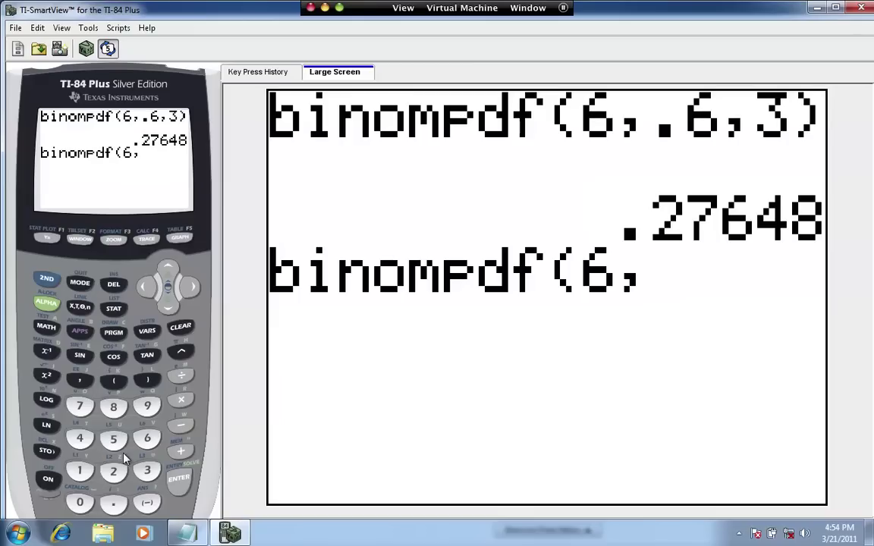
left_click(114, 504)
left_click(147, 439)
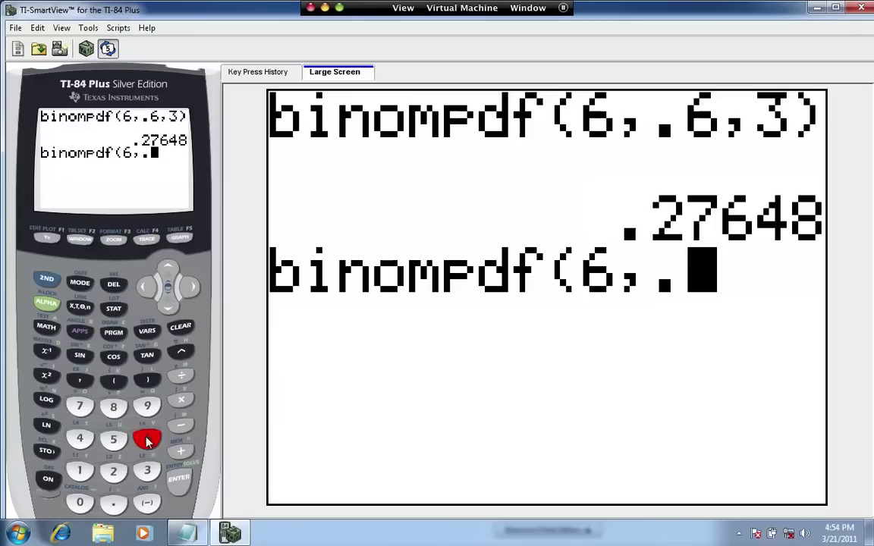
left_click(81, 382)
left_click(79, 439)
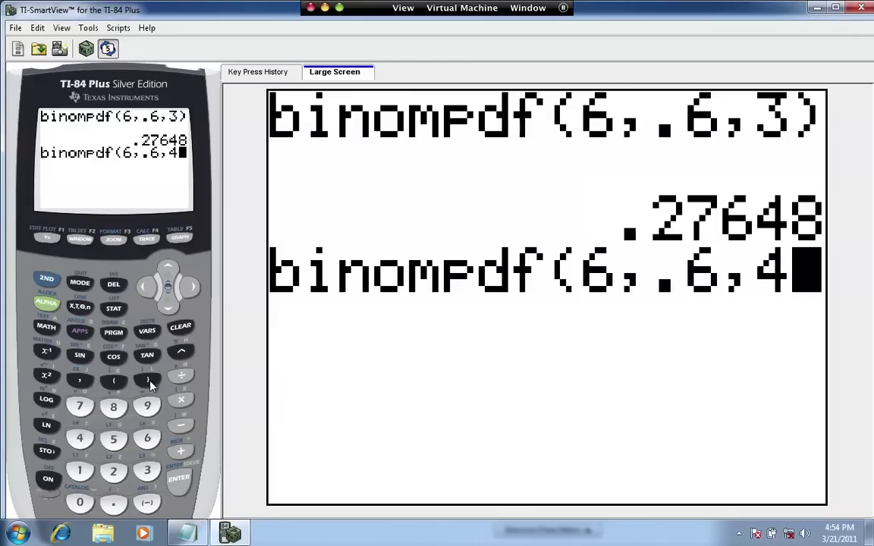
left_click(148, 381)
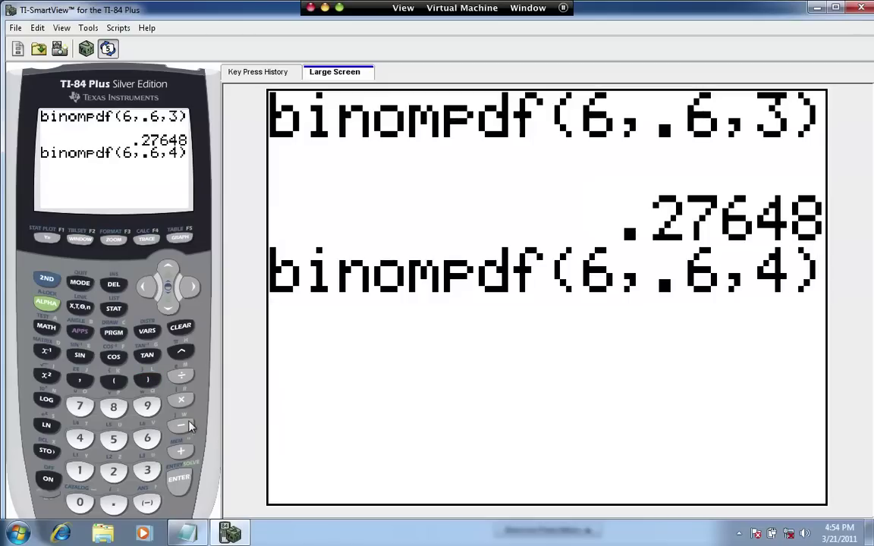
Step: Append a plus sign and a second binompdf( function after binompdf(6,.6,4)
left_click(181, 453)
left_click(46, 279)
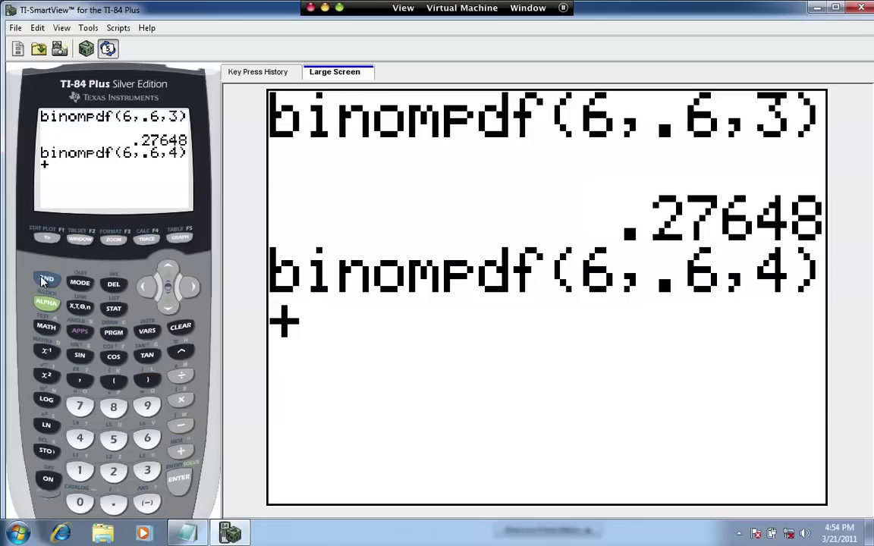
left_click(148, 331)
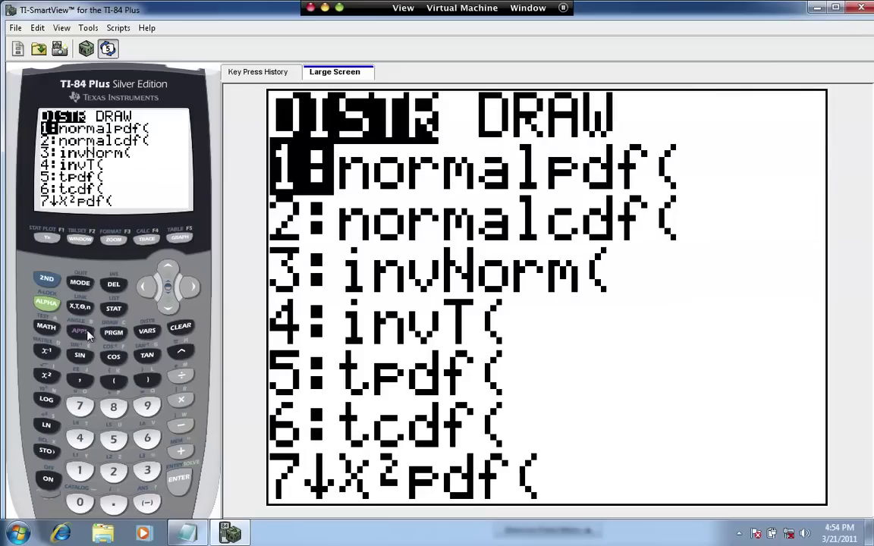
left_click(47, 305)
left_click(46, 326)
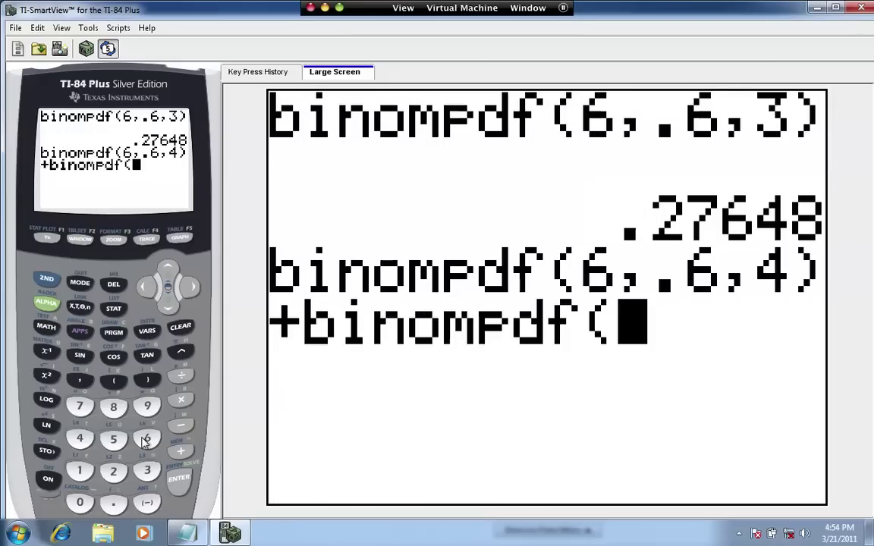
Step: Fill the second binompdf function with the arguments 6, .6 and 5 and close its parenthesis
left_click(148, 439)
left_click(80, 379)
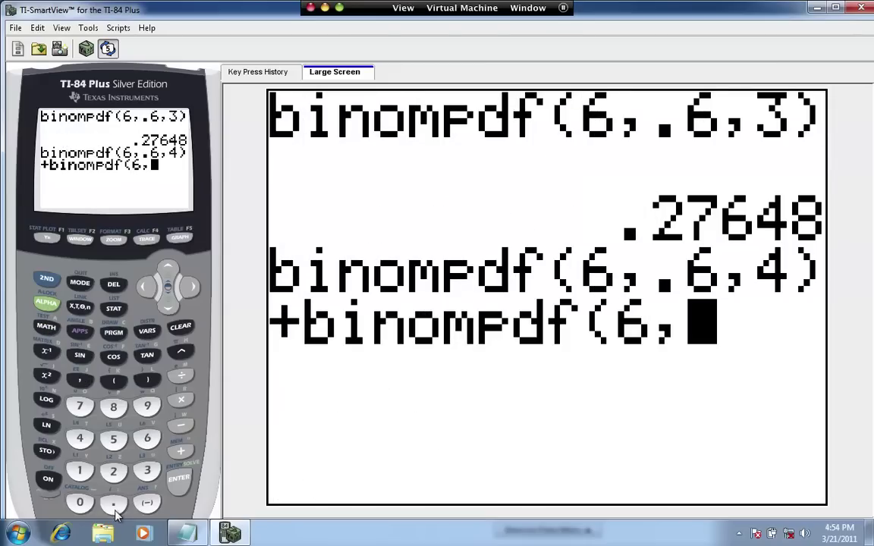
left_click(114, 501)
left_click(147, 439)
left_click(81, 382)
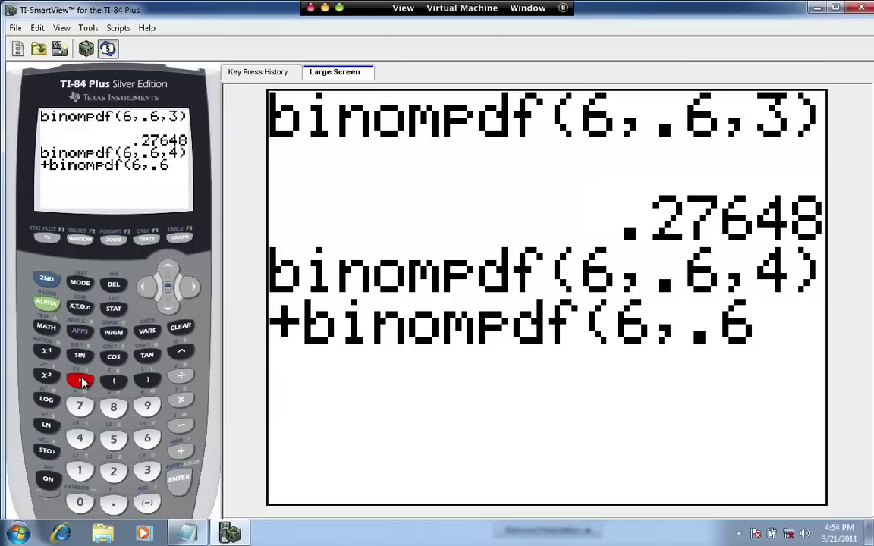
left_click(114, 440)
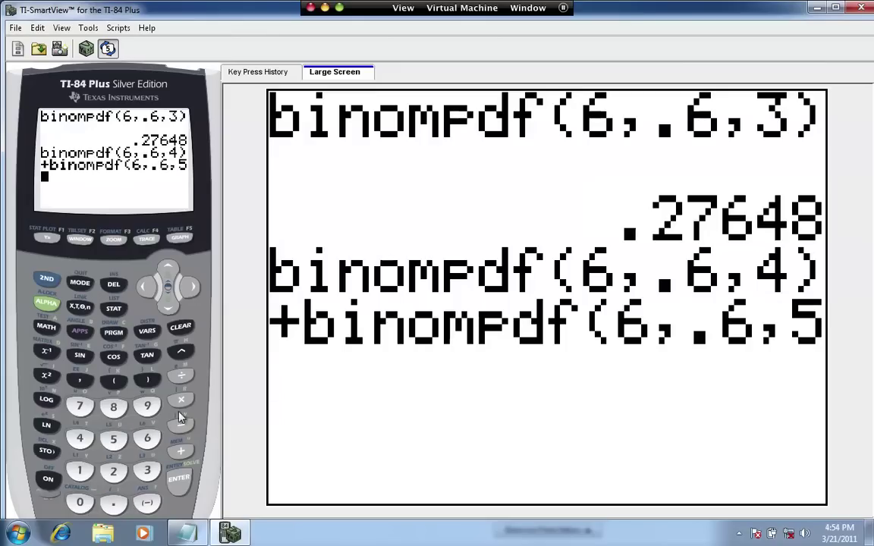
left_click(149, 380)
Step: Append another plus sign and a third binompdf( function after the term for 5 successes
left_click(181, 451)
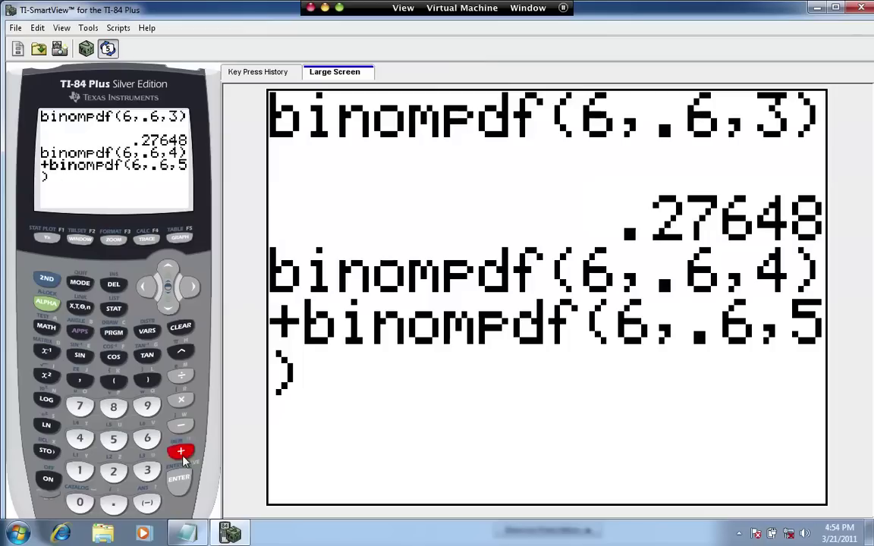
left_click(46, 279)
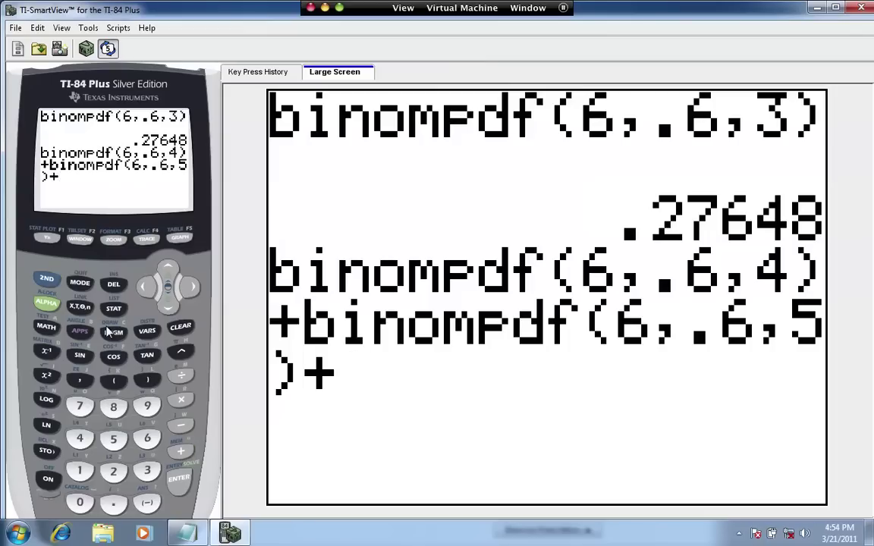
left_click(147, 334)
left_click(46, 302)
left_click(46, 327)
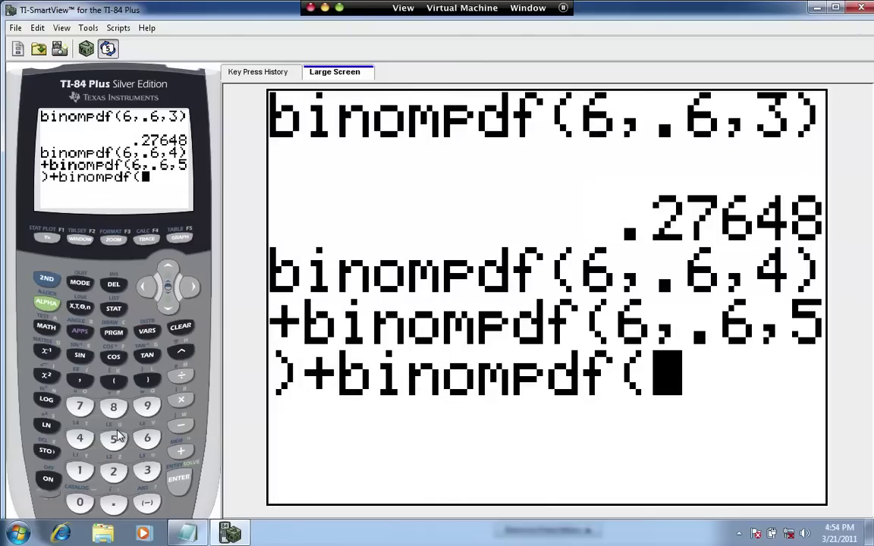
Step: Complete the third binompdf function with the arguments 6, .6 and 6, close it, and evaluate the whole sum
left_click(147, 438)
left_click(79, 379)
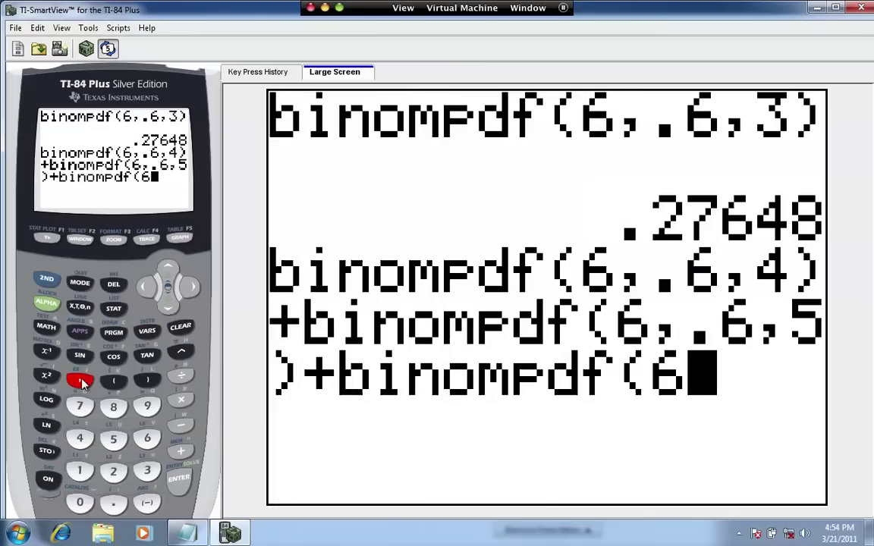
left_click(112, 498)
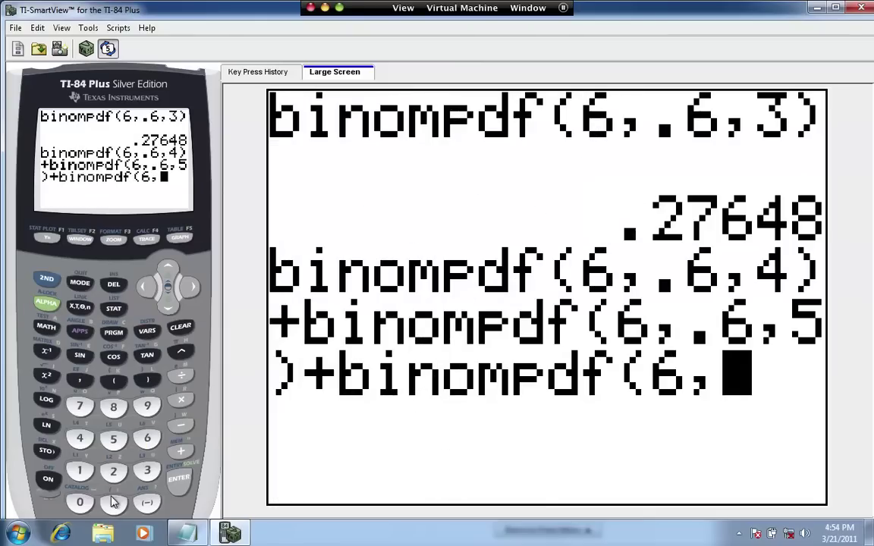
left_click(147, 439)
left_click(80, 380)
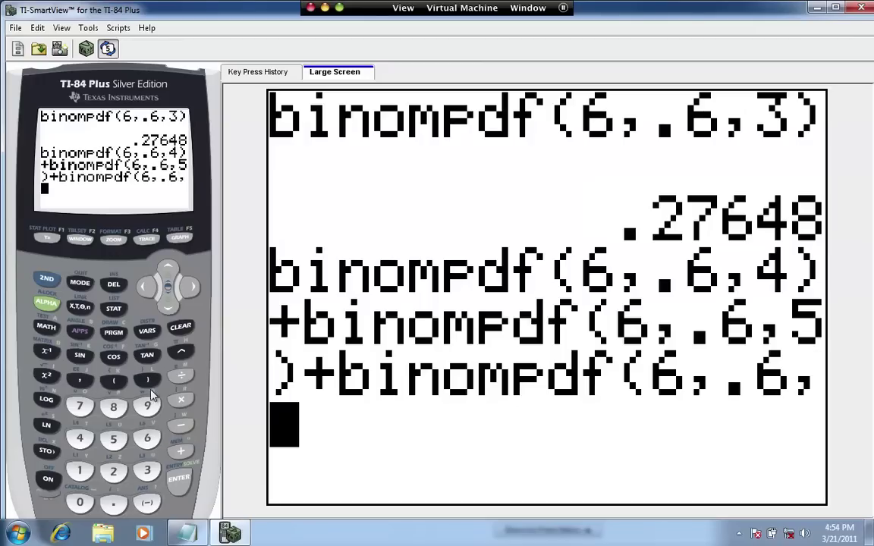
left_click(147, 439)
left_click(149, 379)
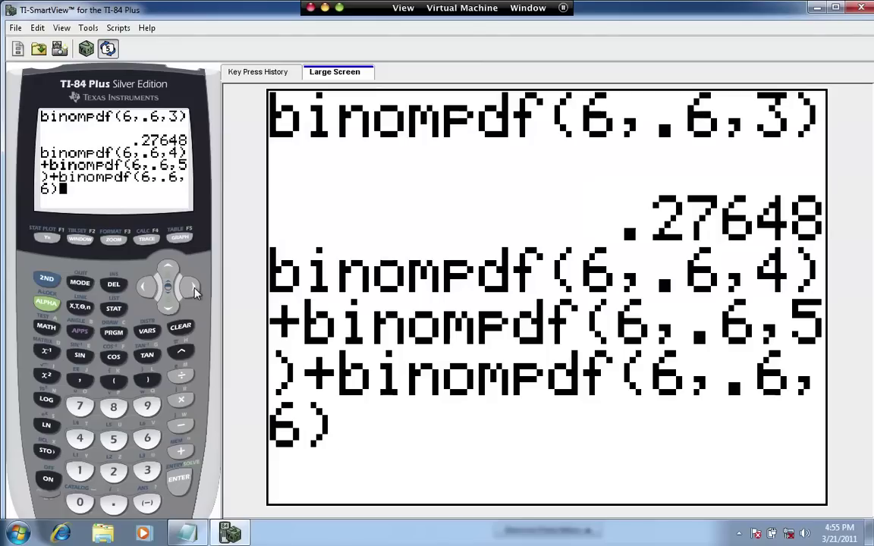
left_click(178, 486)
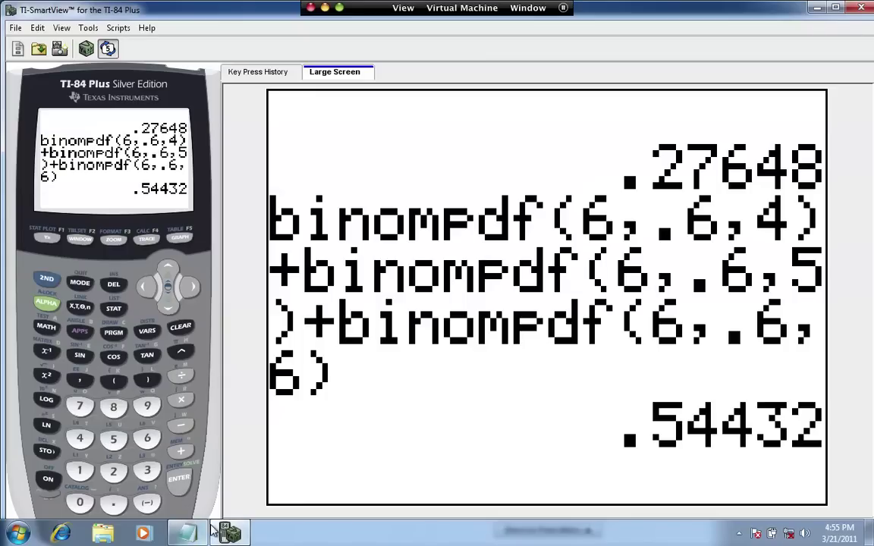
Step: Switch to Notepad and write ".5443 = 54.43 %" below the s values of question (b), leaving one blank line between
mouse_move(186, 537)
left_click(155, 474)
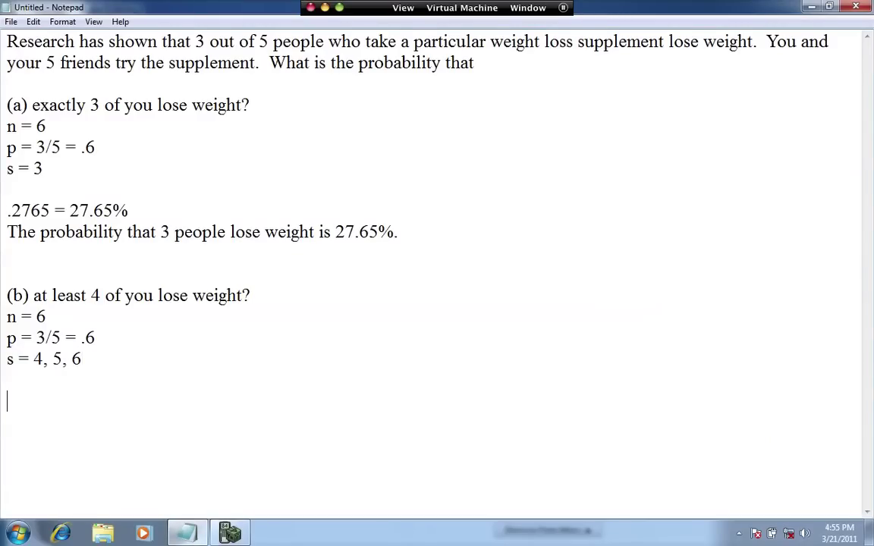
key("Return")
key("Return")
type(".5443 - 54.43 %")
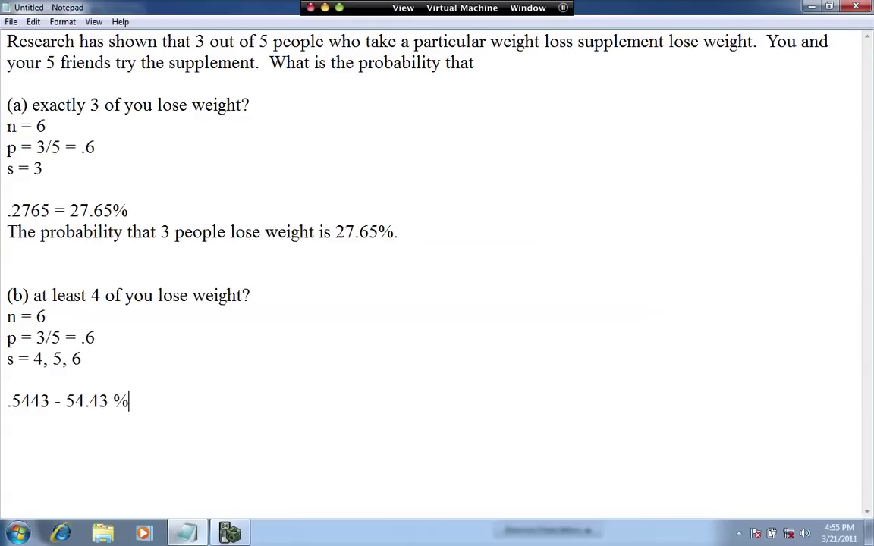
key("Return")
key("BackSpace")
type("=")
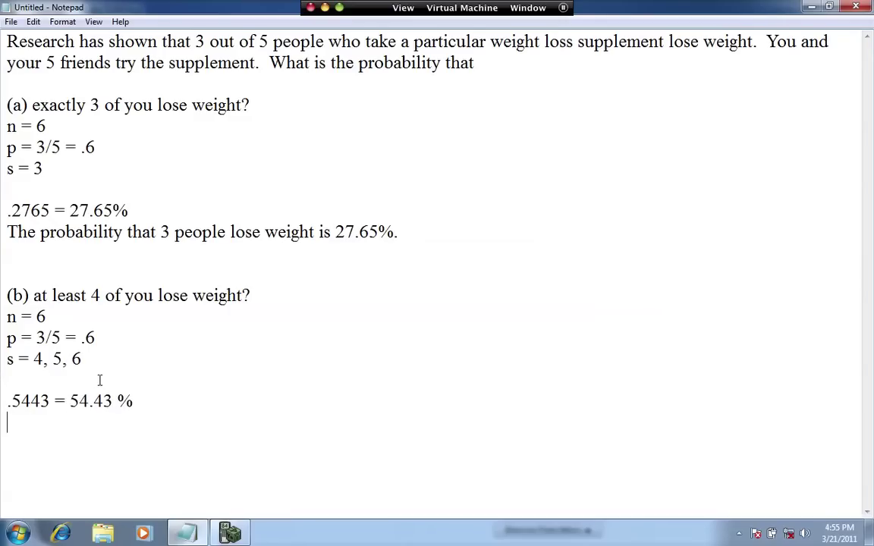
Step: Add the answer sentence "The probability that at least 4 people lose weight is 54.43%" on the line below the percentage
type("he prb")
key("BackSpace")
key("BackSpace")
type("robability")
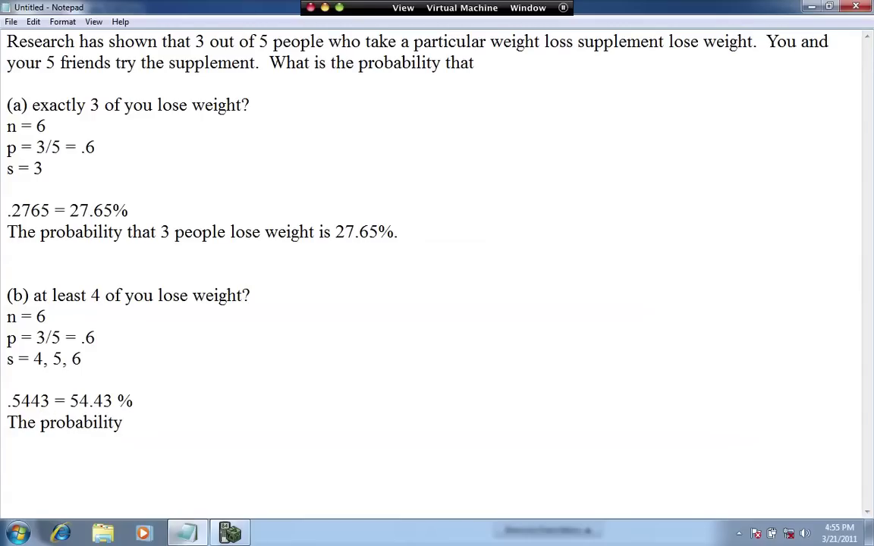
type(" that at leas")
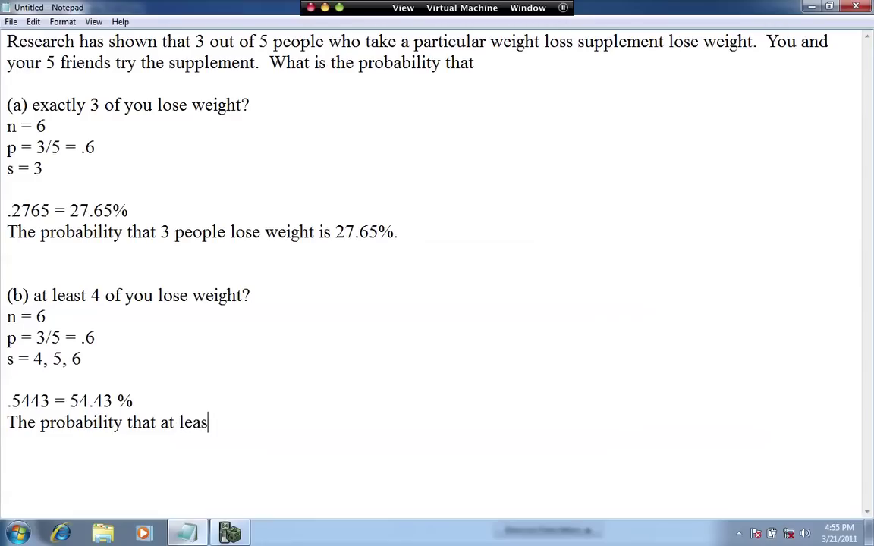
type("t 4 people")
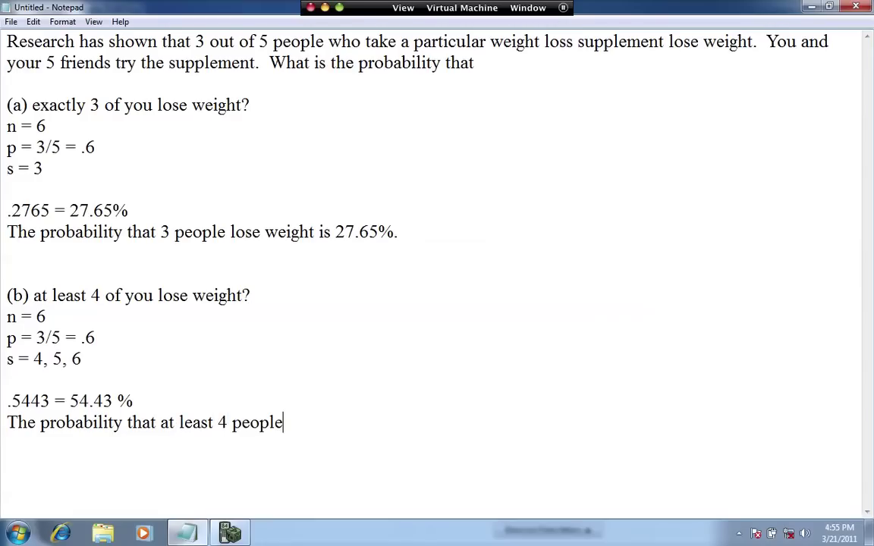
type(" lose weight is 54.43%")
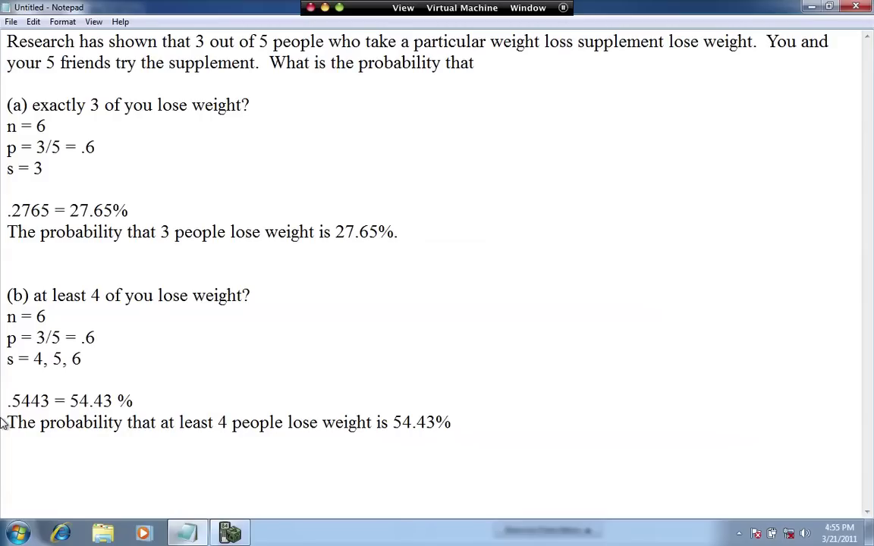
Step: Switch to the TI-SmartView calculator and insert a binomcdf( function from the distribution functions below the last result
left_click(230, 534)
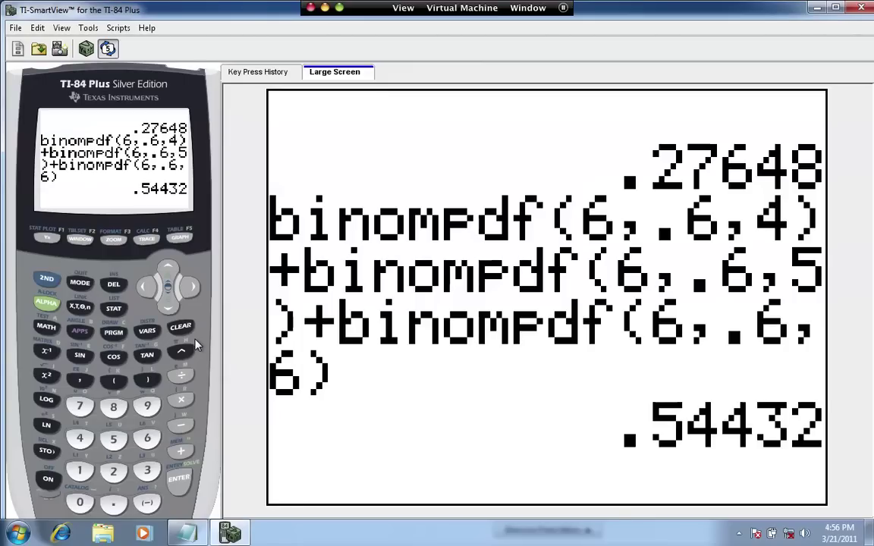
left_click(48, 280)
left_click(149, 333)
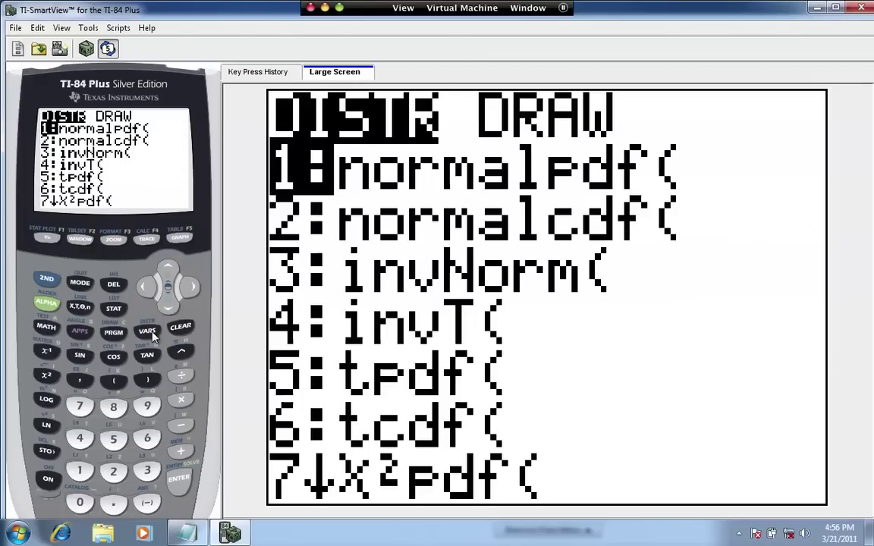
left_click(168, 310)
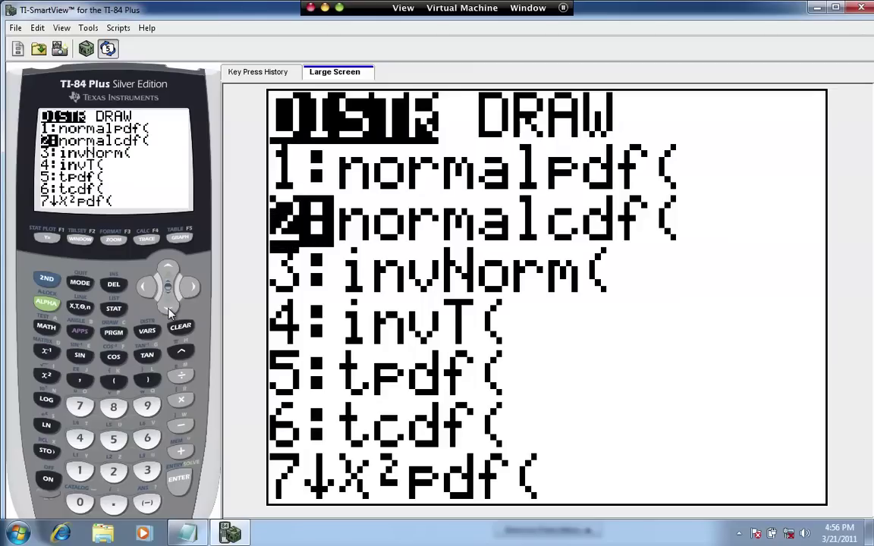
left_click(169, 310)
left_click(169, 310)
left_click(169, 309)
left_click(169, 310)
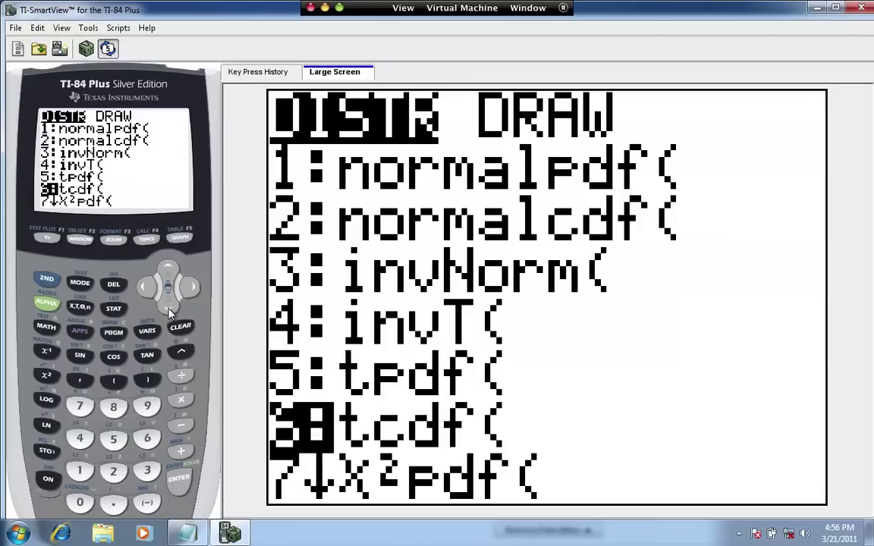
left_click(168, 310)
left_click(169, 310)
left_click(169, 310)
left_click(168, 310)
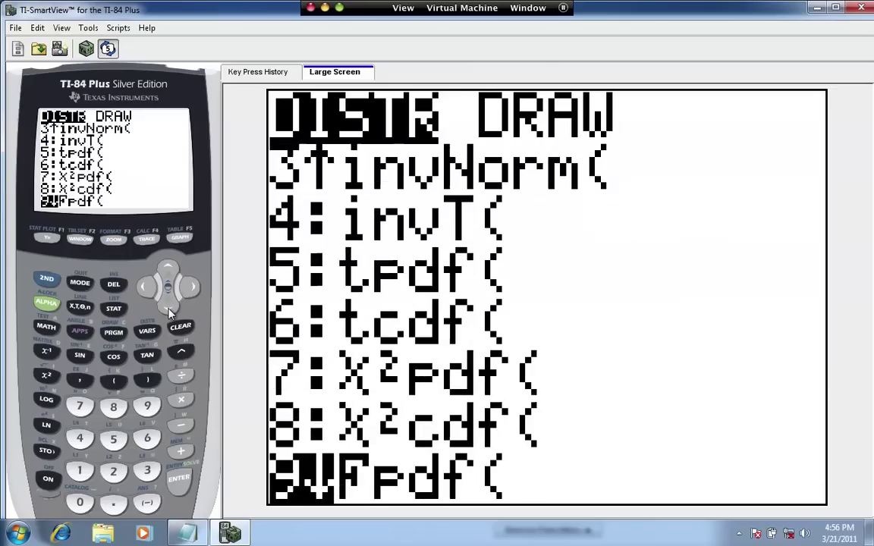
left_click(169, 310)
left_click(169, 310)
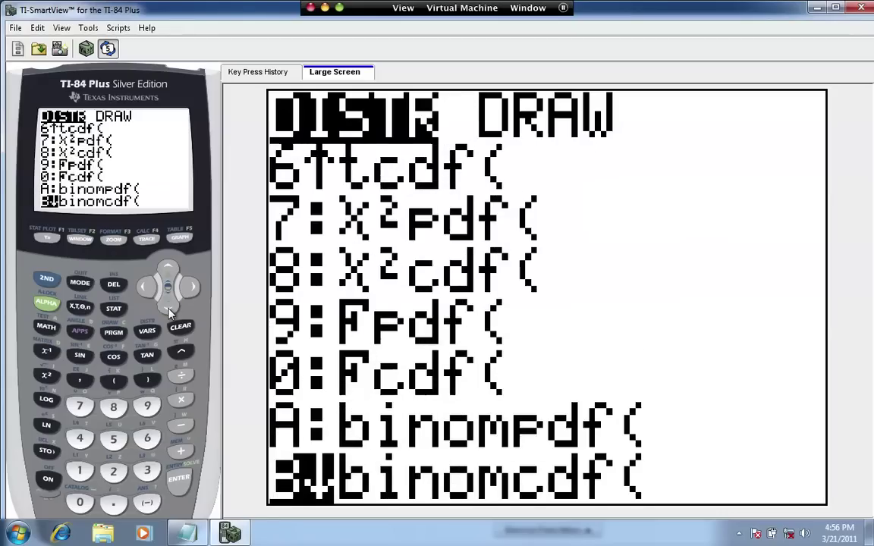
left_click(168, 310)
left_click(168, 270)
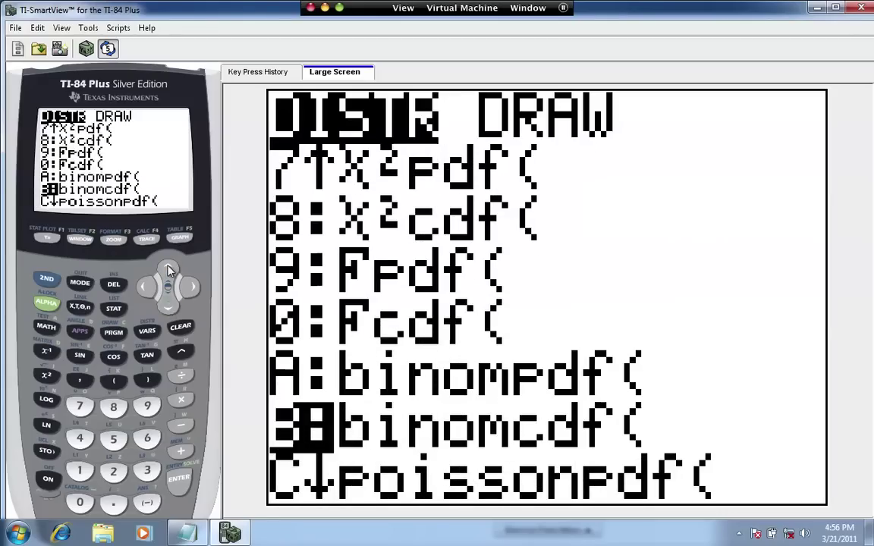
left_click(176, 480)
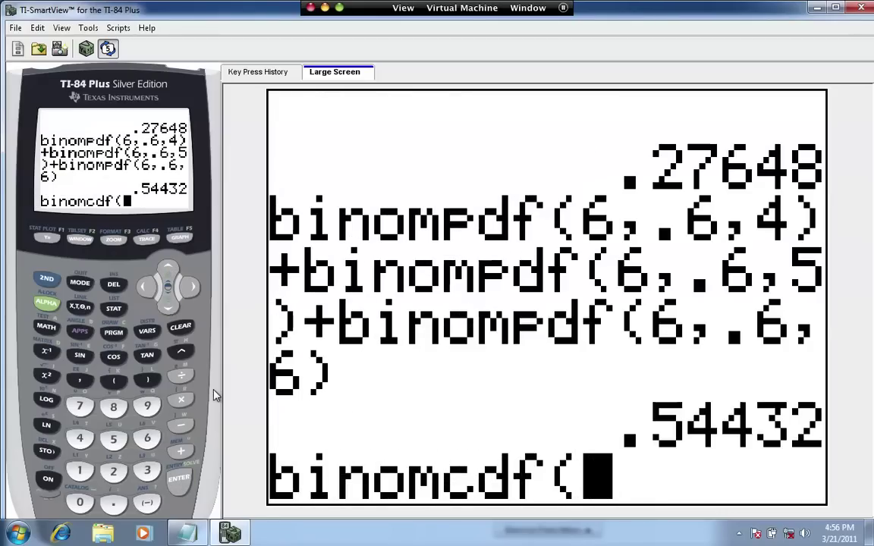
Step: Complete the binomcdf function with the arguments 6, .6 and 2, close it, and evaluate it
left_click(148, 440)
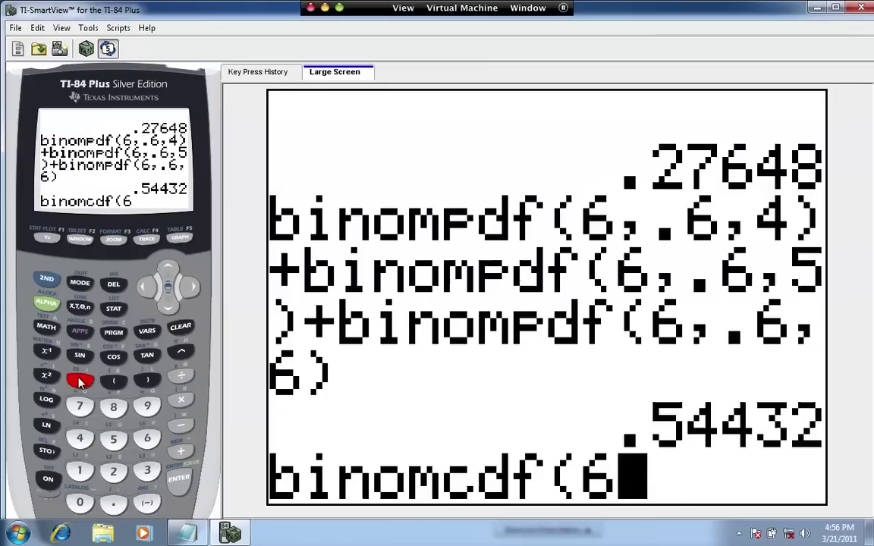
left_click(80, 379)
left_click(114, 506)
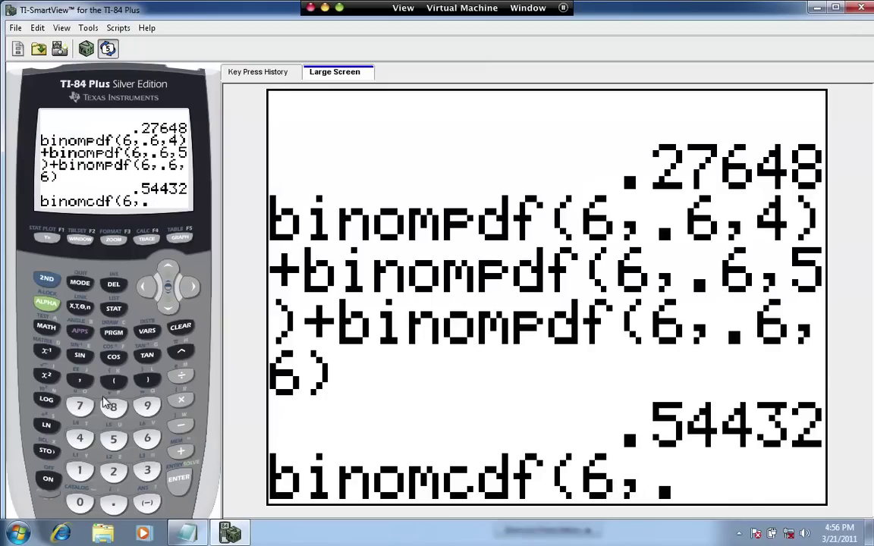
type("6")
left_click(79, 380)
left_click(113, 471)
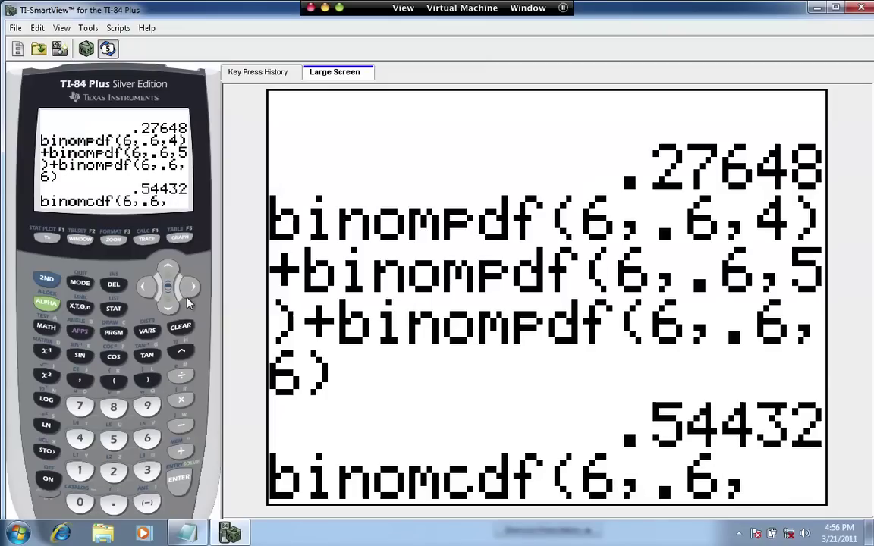
left_click(148, 379)
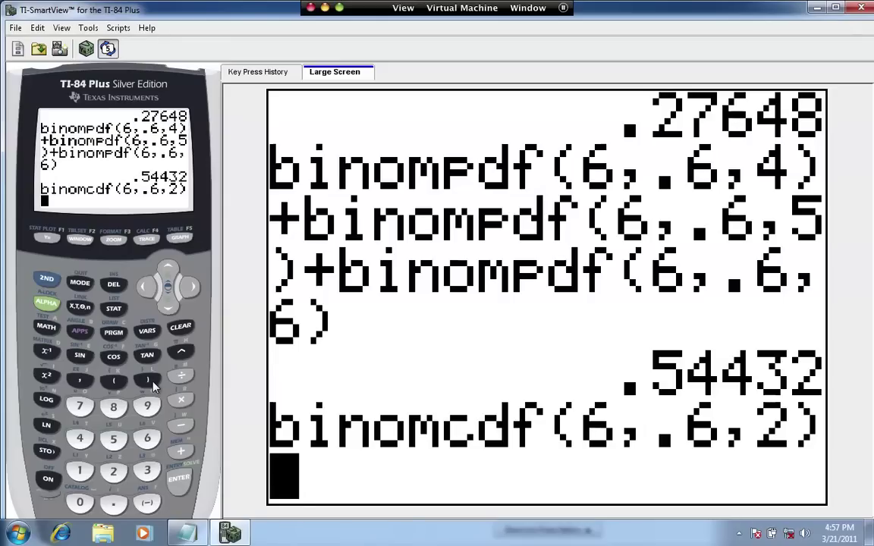
key("Return")
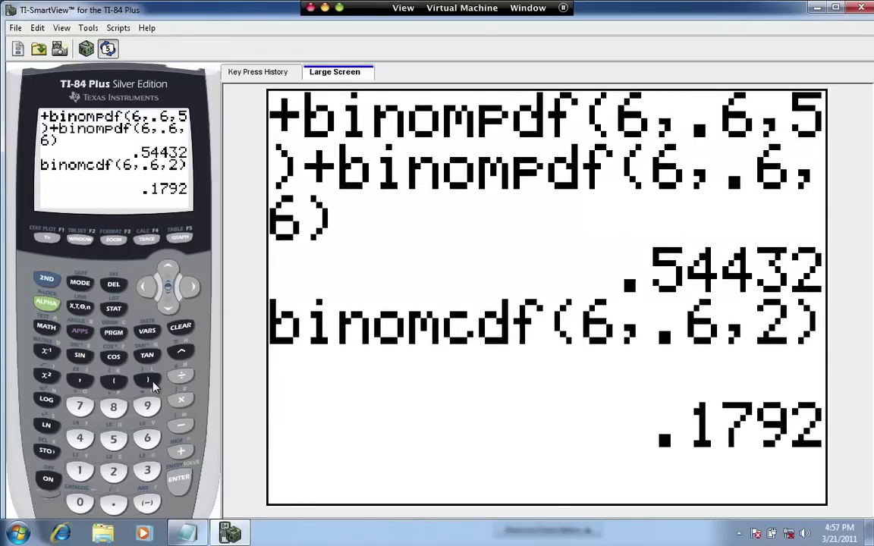
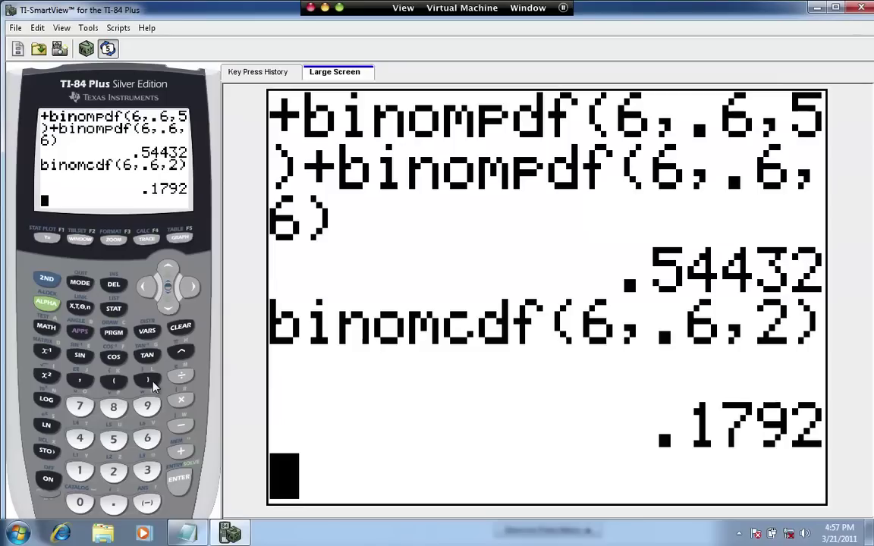
Step: Insert another binomcdf( function from the distribution functions on the new entry line
left_click(44, 279)
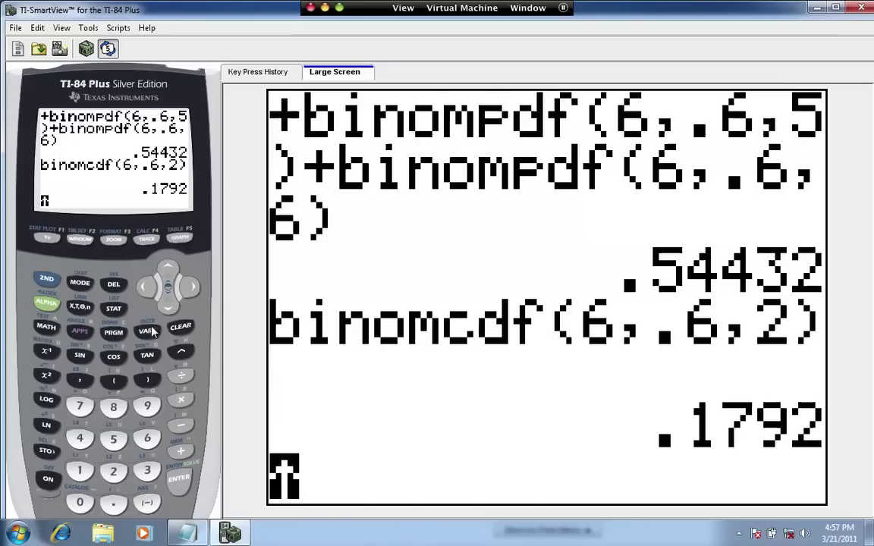
left_click(147, 331)
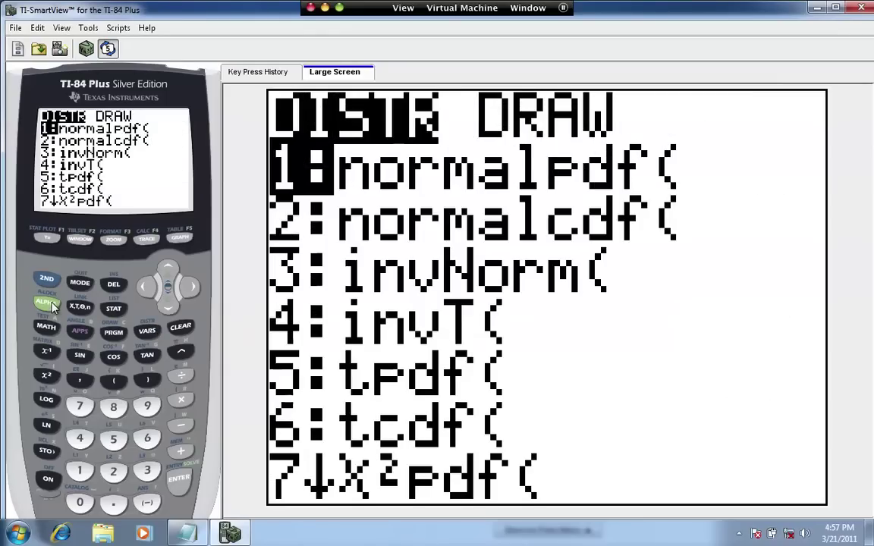
left_click(47, 303)
left_click(84, 333)
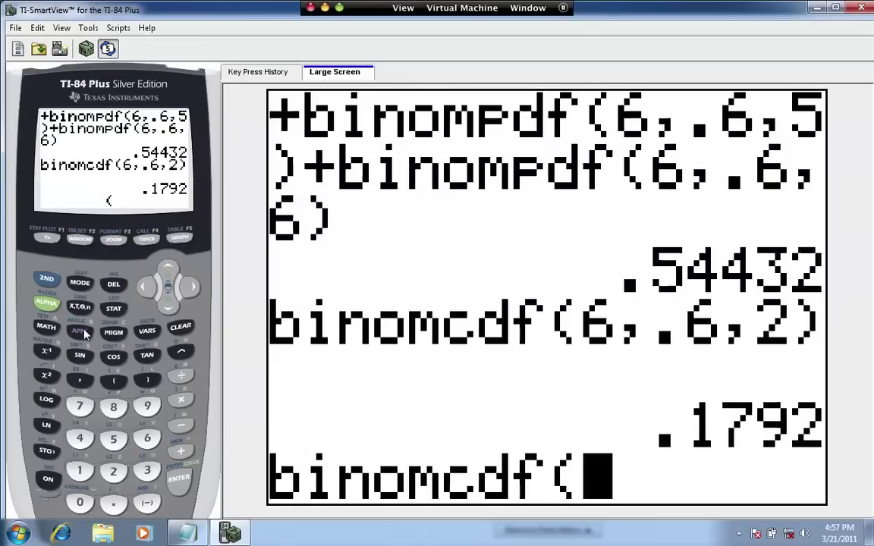
Step: Give the new binomcdf function the arguments 6, .6 and 4, close it, and evaluate it
left_click(144, 438)
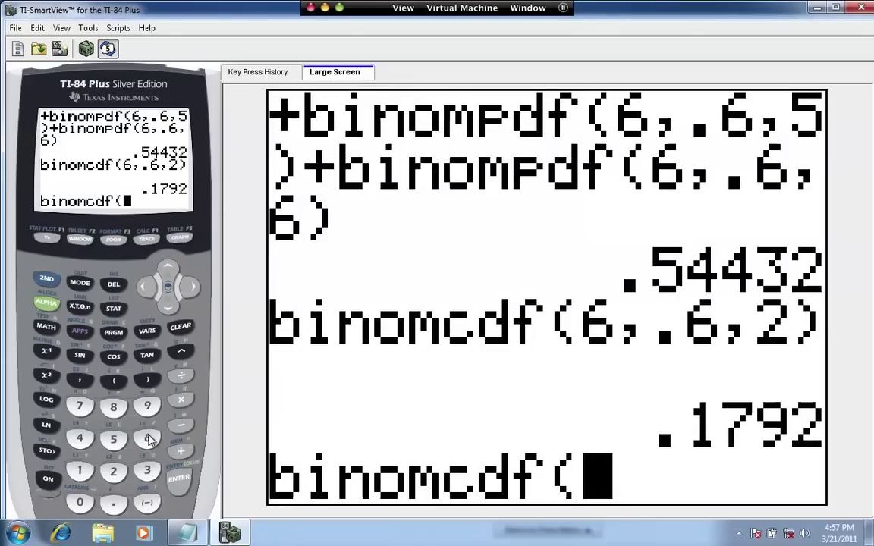
left_click(81, 381)
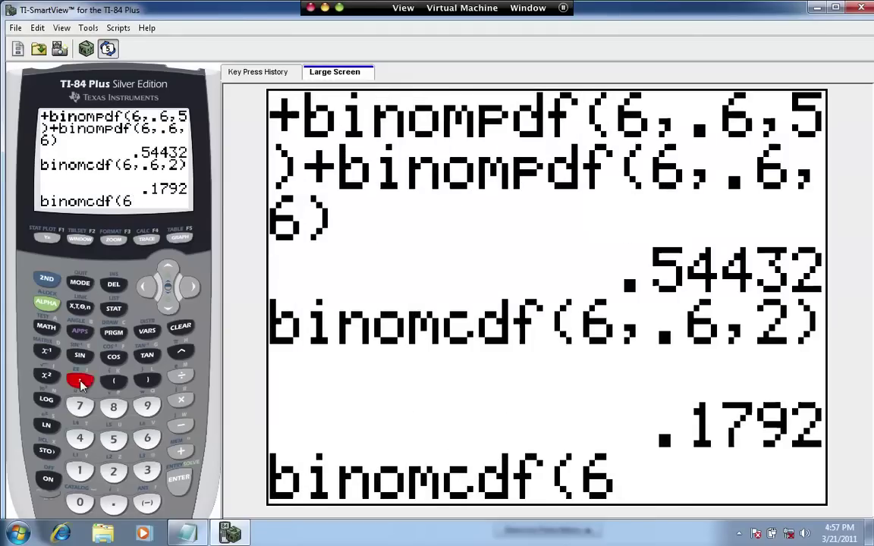
left_click(118, 504)
left_click(146, 437)
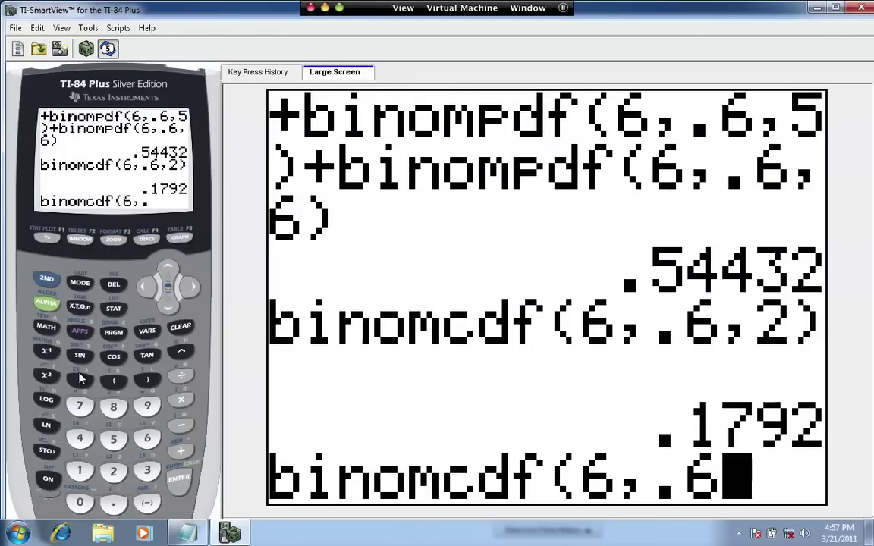
left_click(81, 381)
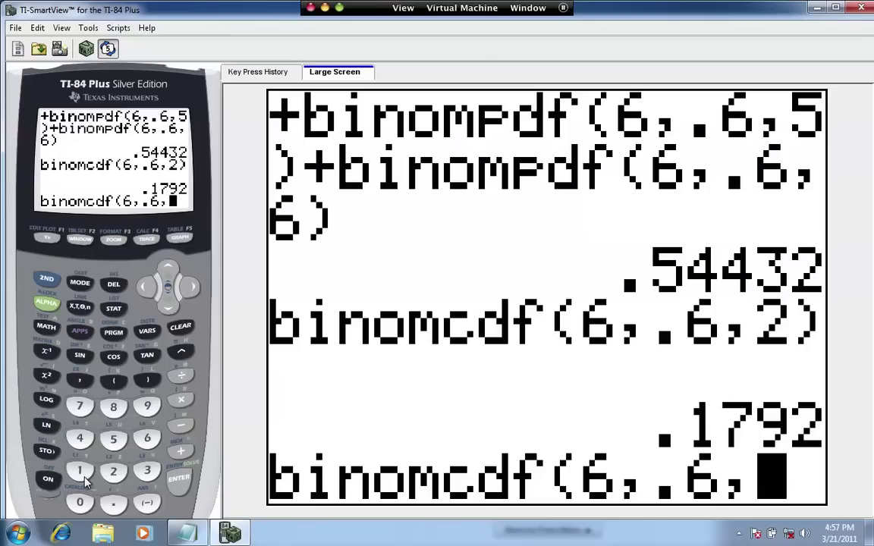
left_click(80, 439)
left_click(150, 383)
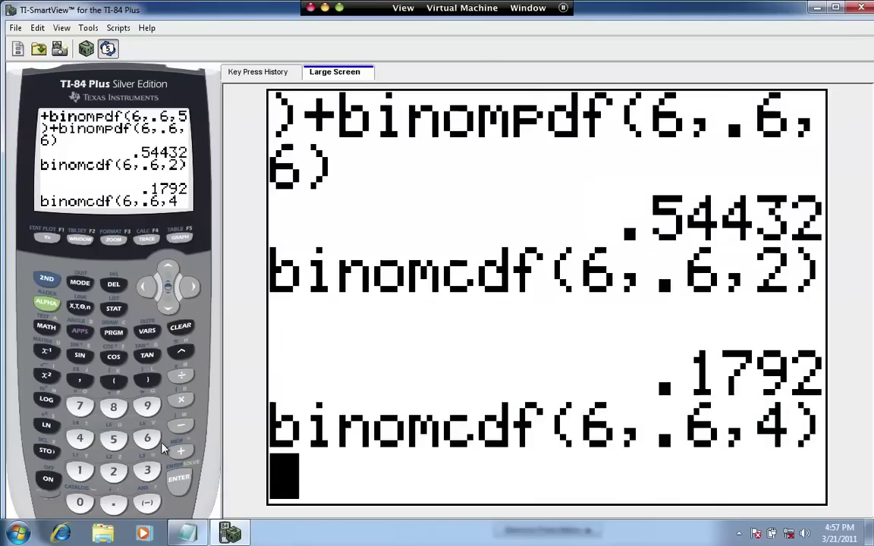
left_click(180, 483)
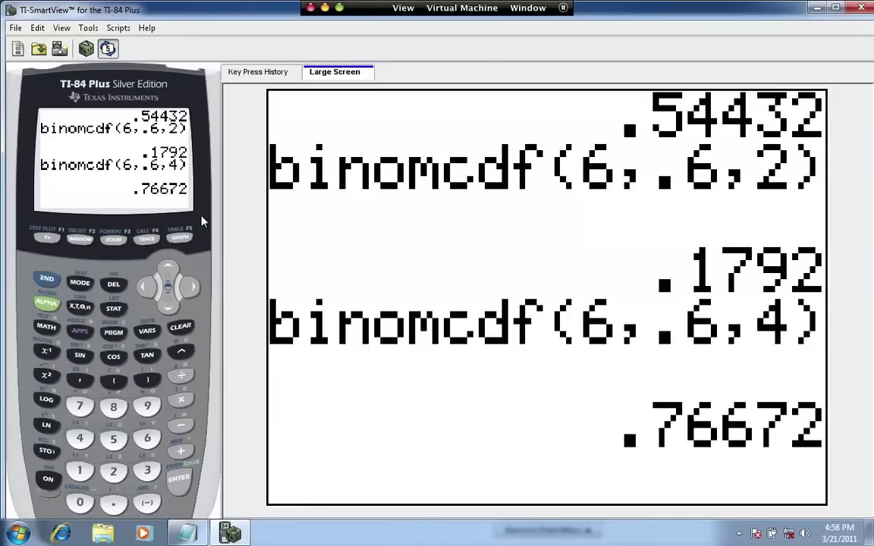
Step: Start a complement expression with "1-" followed by a binomcdf( function from the distribution functions
type("1")
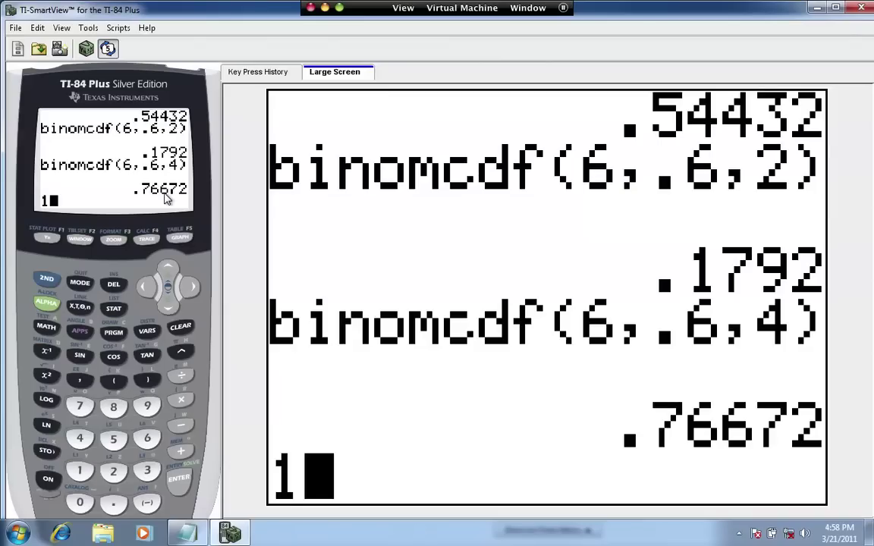
type("-")
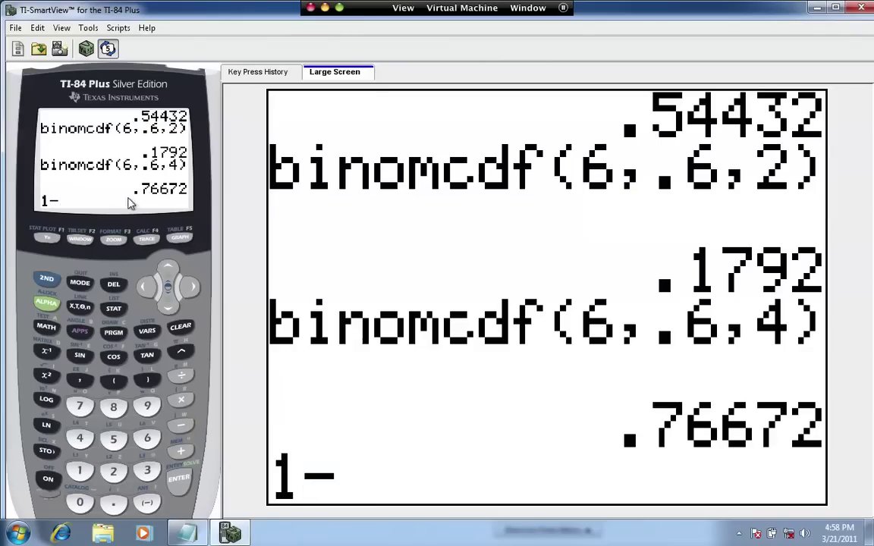
left_click(42, 278)
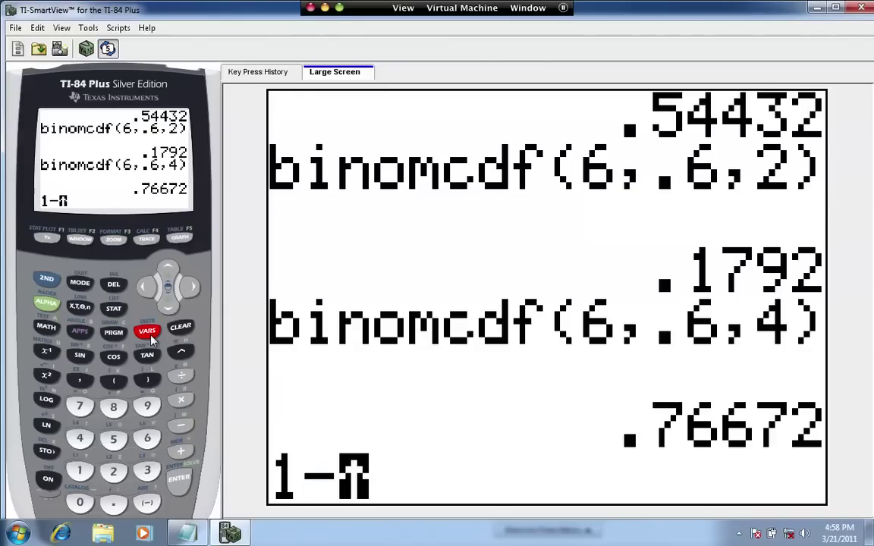
key("v")
left_click(46, 302)
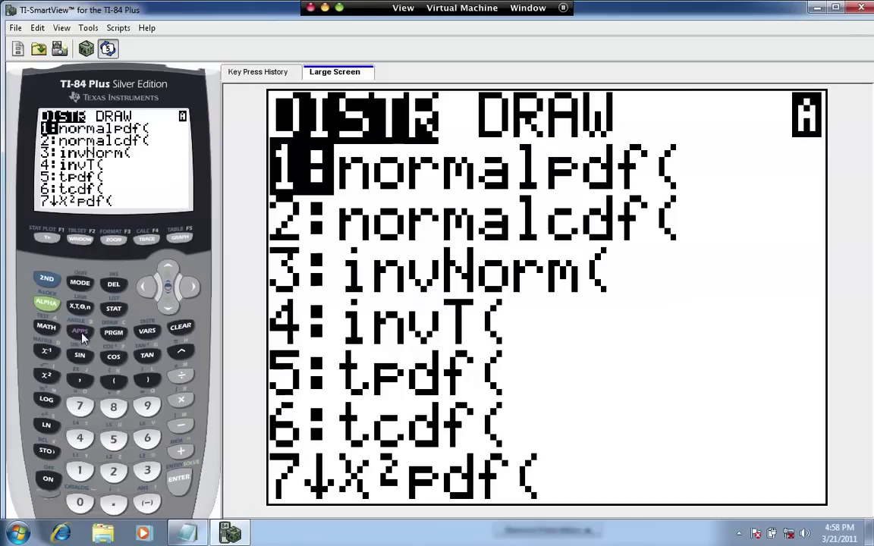
left_click(79, 334)
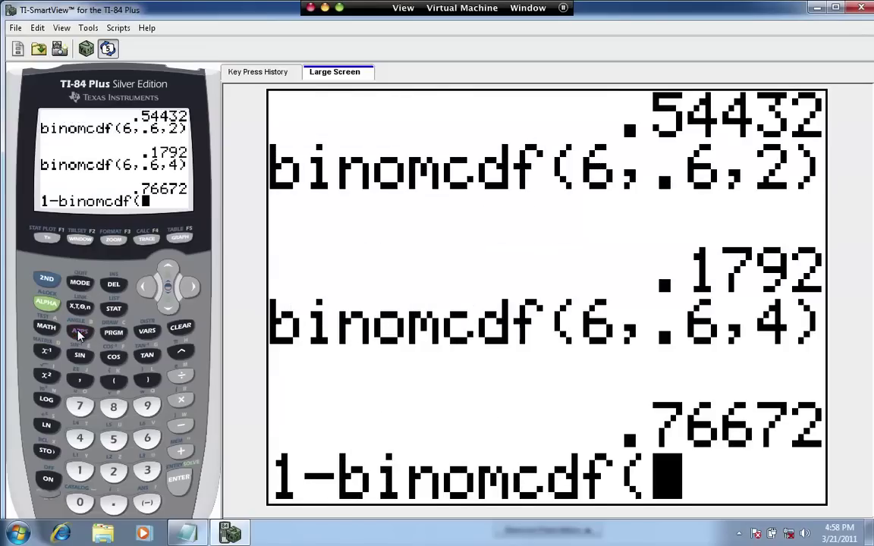
Step: Complete the complement's binomcdf function with the arguments 6, .6 and 3, close it, and evaluate the expression
left_click(147, 439)
left_click(79, 380)
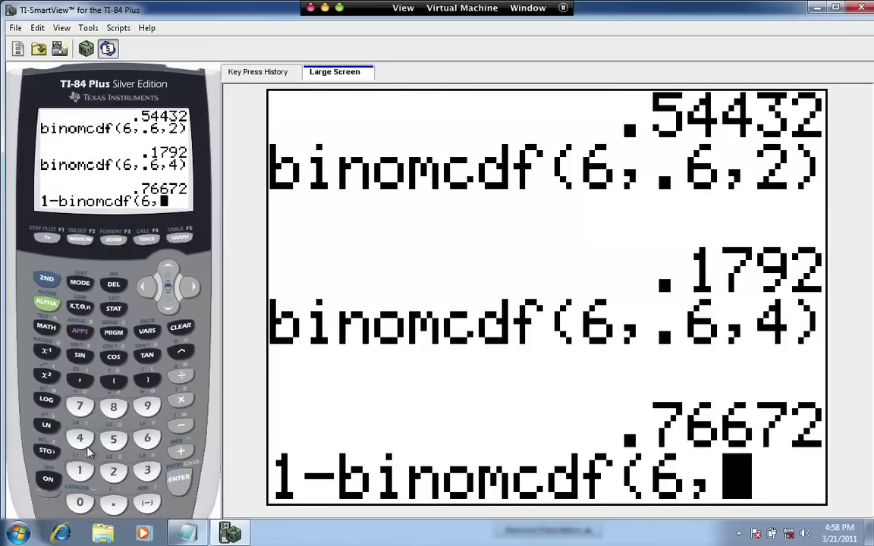
left_click(113, 502)
left_click(147, 436)
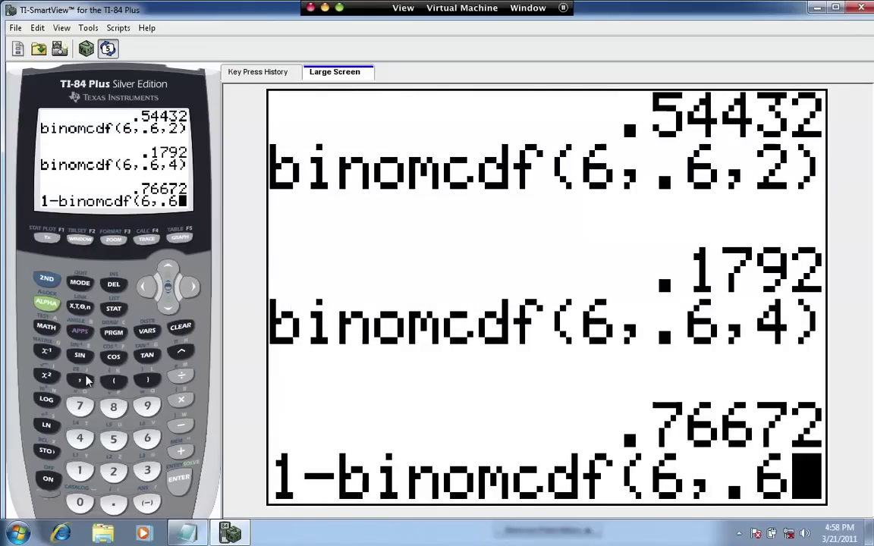
left_click(83, 380)
left_click(149, 471)
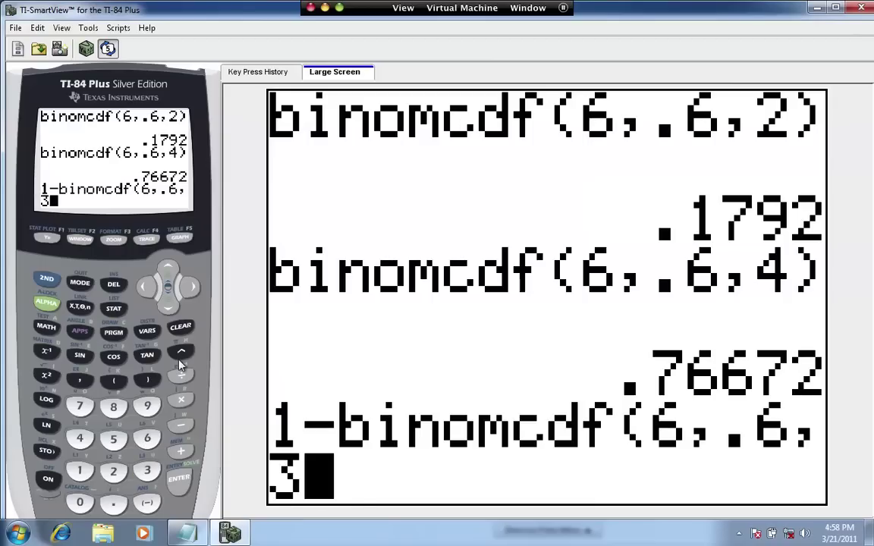
left_click(148, 381)
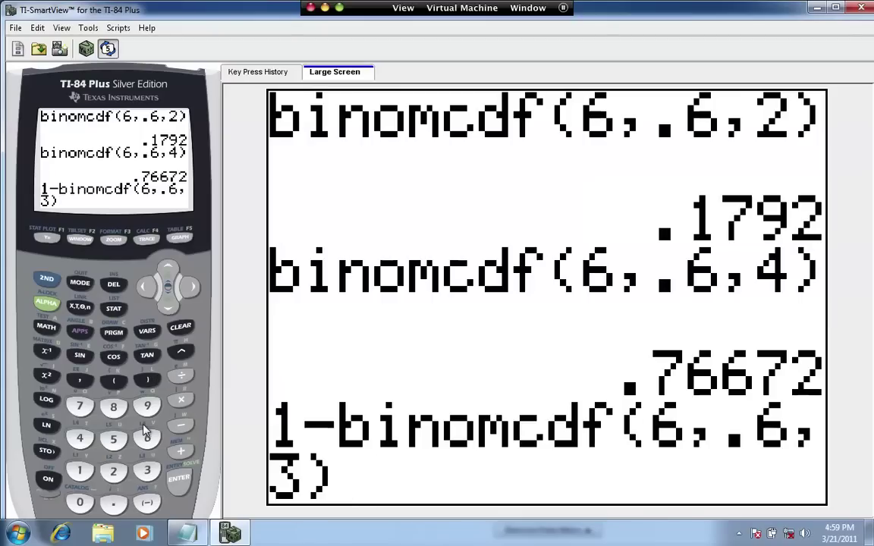
left_click(180, 480)
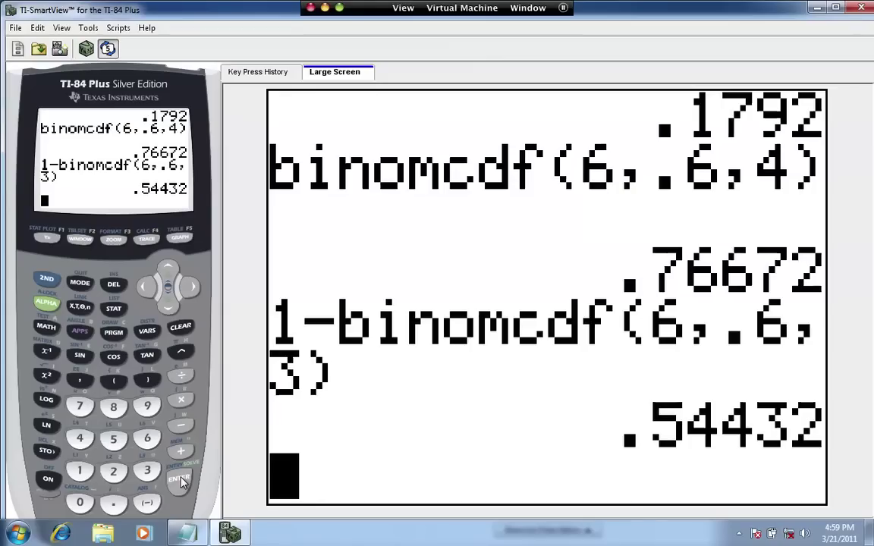
Step: Recall previous entries one after another until the three-term sum of binompdf(6,.6,4), binompdf(6,.6,5) and binompdf(6,.6,6) is on the entry line
left_click(46, 279)
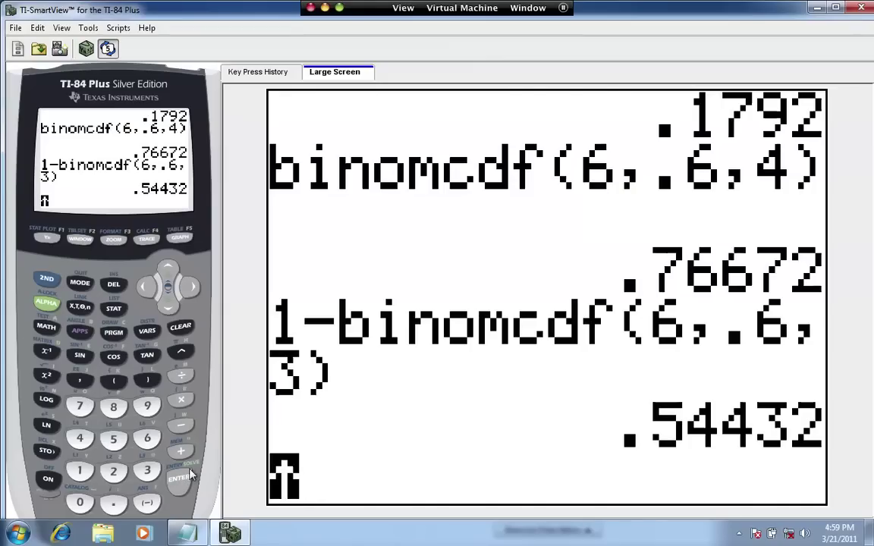
left_click(179, 478)
left_click(47, 279)
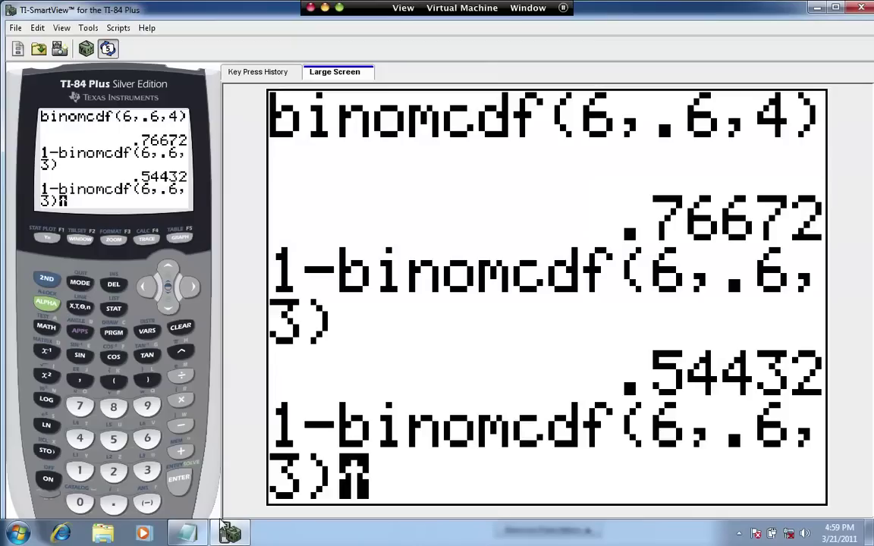
left_click(179, 479)
left_click(47, 279)
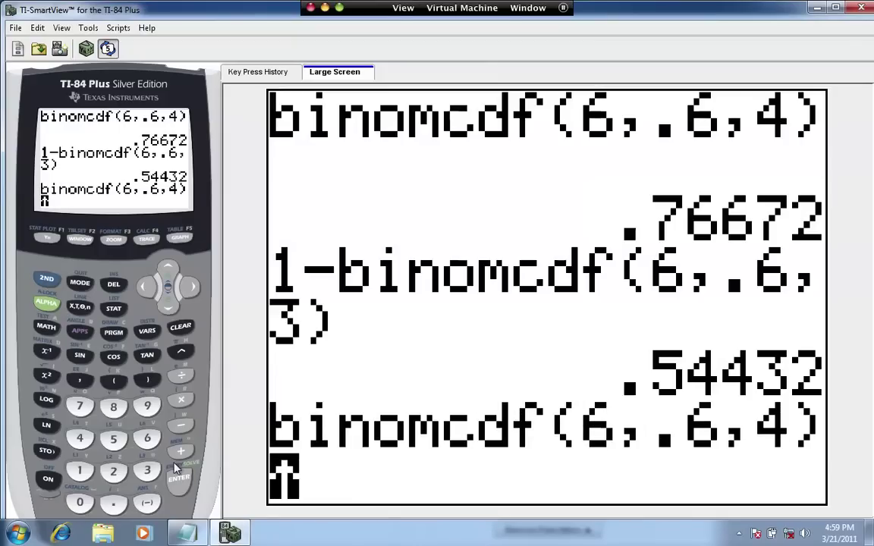
left_click(179, 479)
left_click(47, 280)
left_click(180, 477)
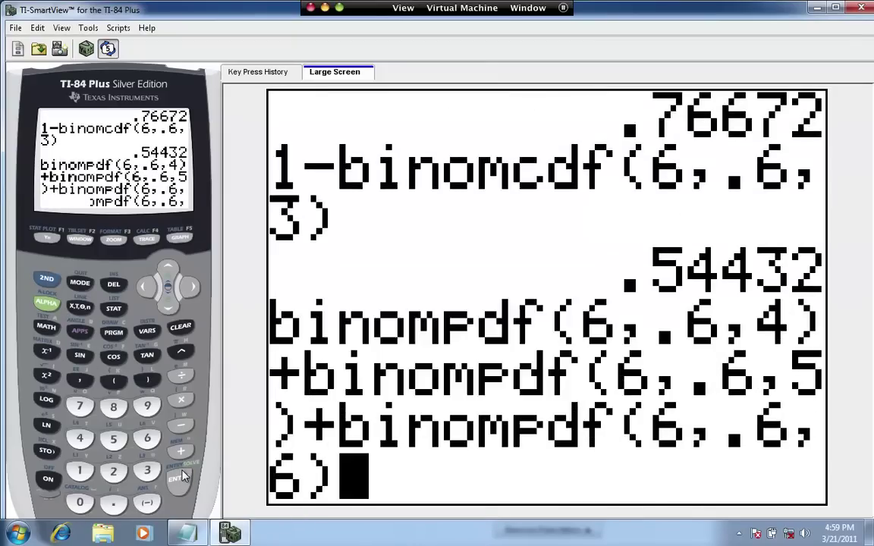